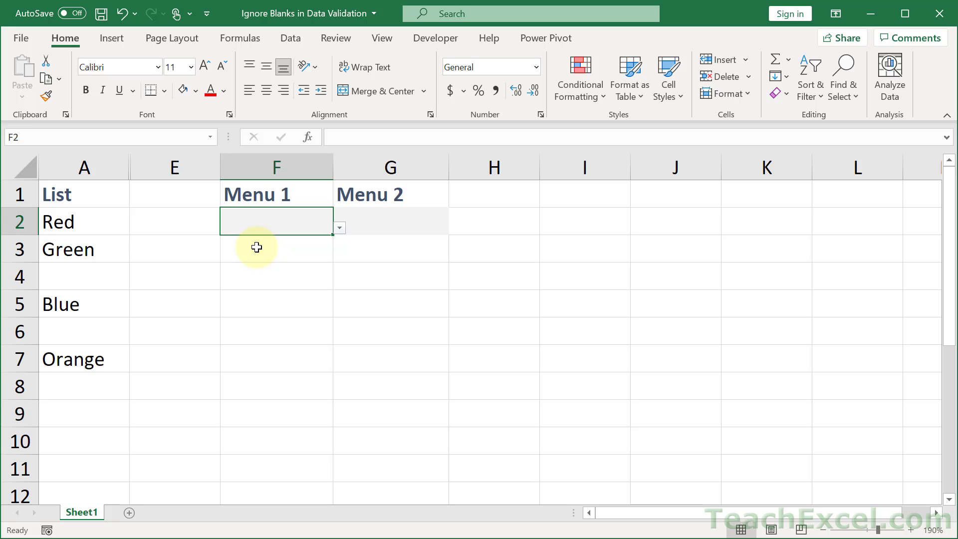
Show Menu 1 in F2 listing blanks, then Menu 2 in G2 listing only Red, Green, Blue, Orange.
click(339, 228)
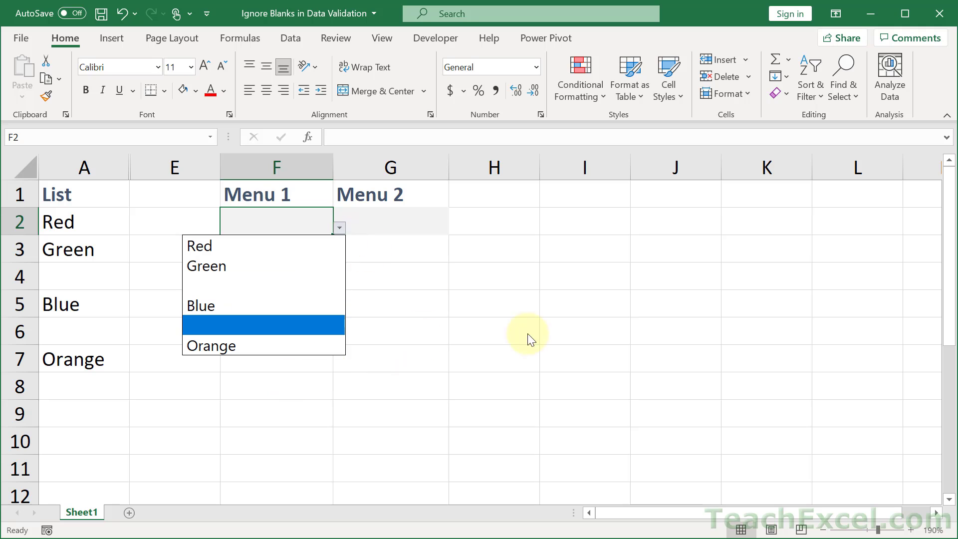
click(412, 220)
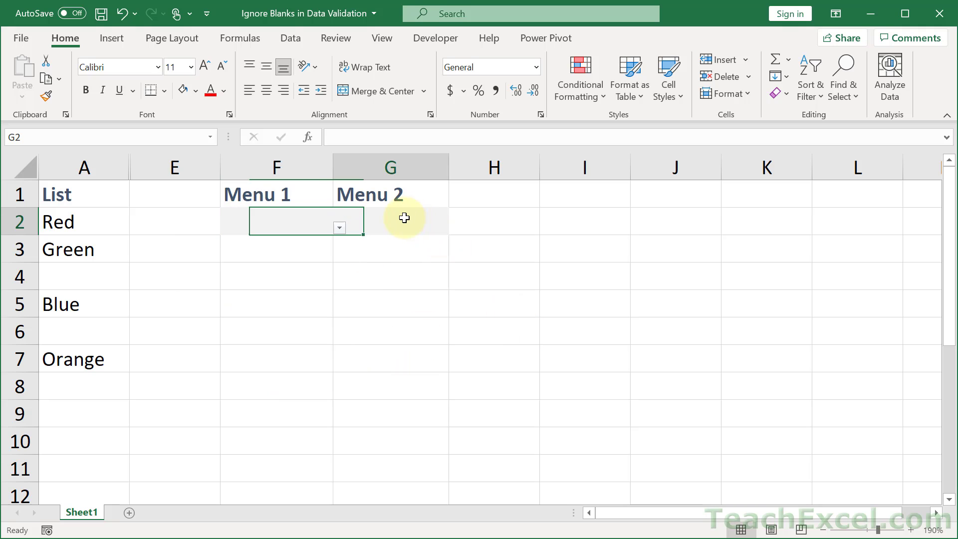
click(456, 227)
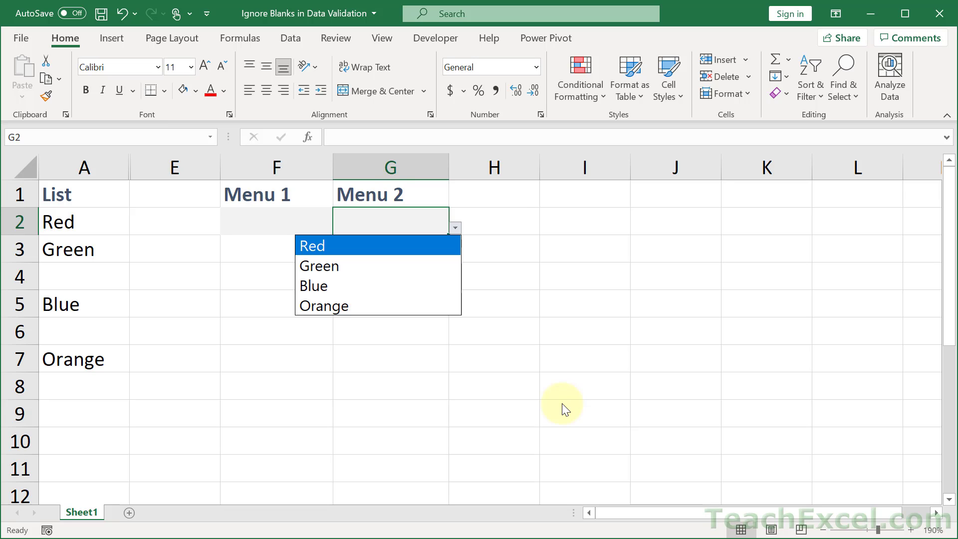
click(282, 354)
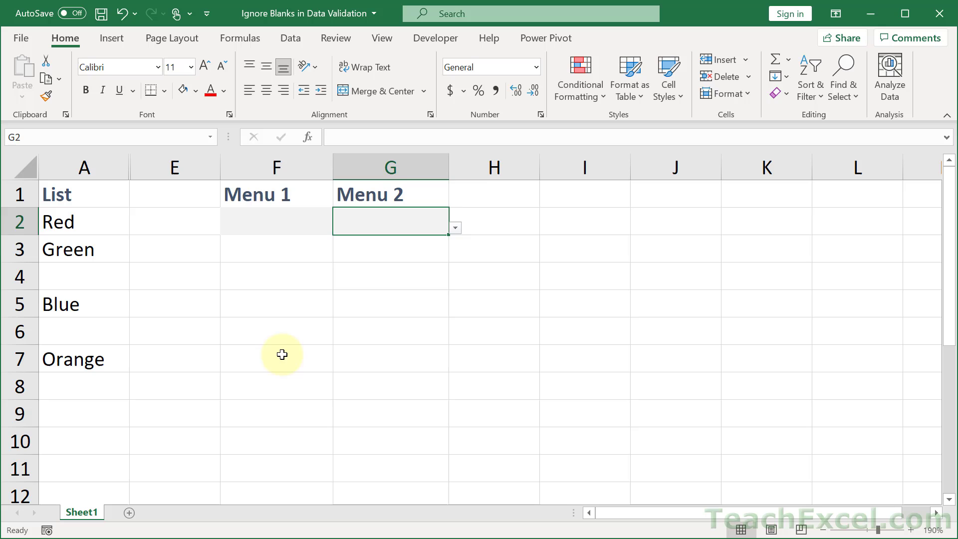
click(282, 354)
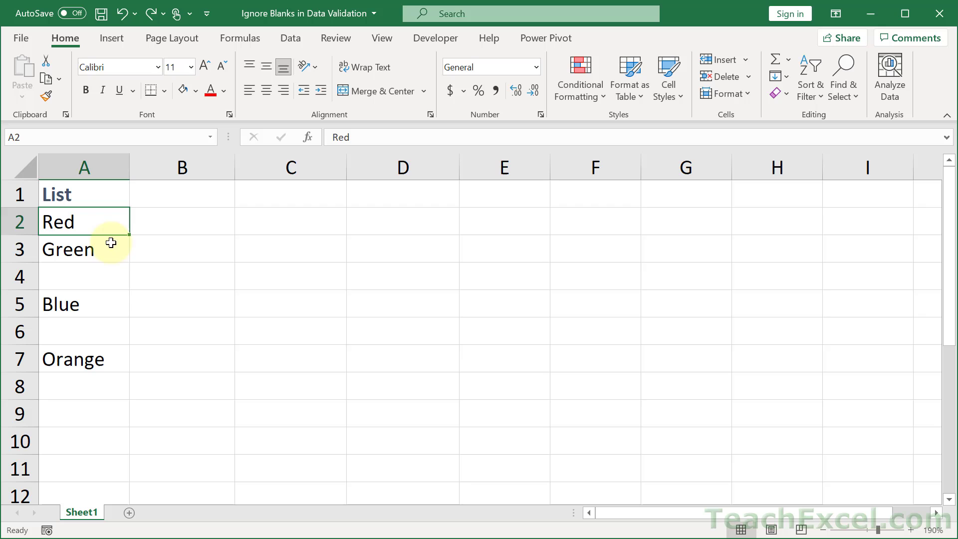
Copy the List items A2:A7 into B2 and the List header into B1.
key(shift+Down)
key(shift+Down)
key(shift+Down)
key(shift+Down)
key(shift+Down)
key(ctrl+c)
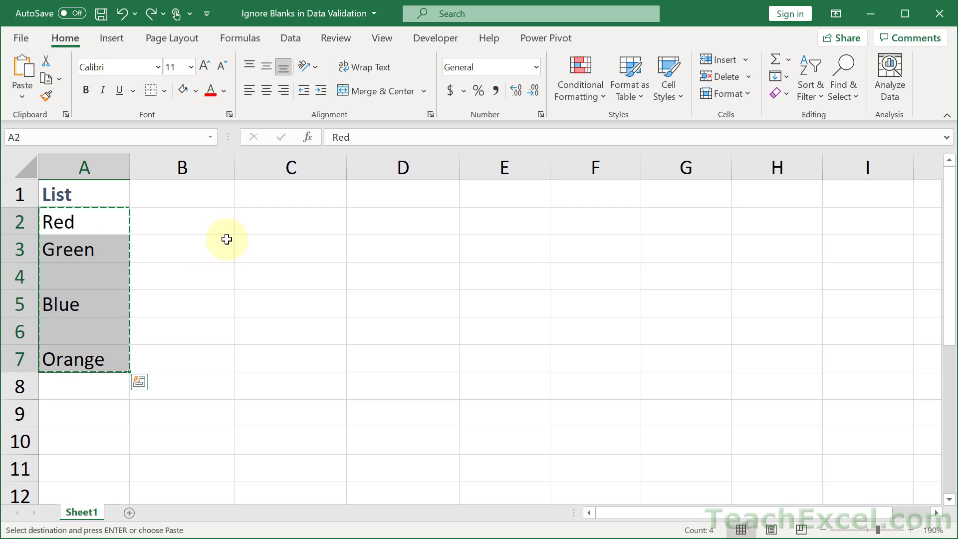
click(188, 222)
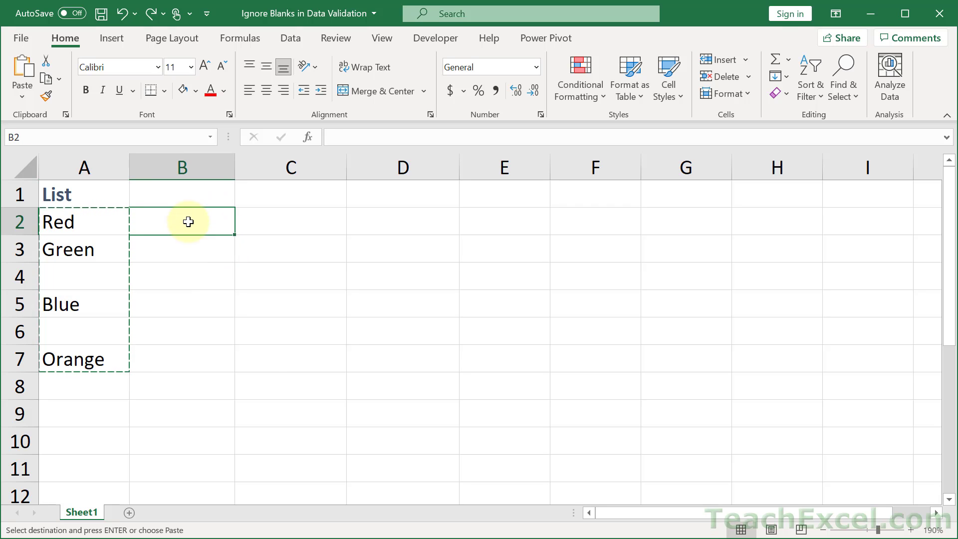
key(ctrl+v)
key(Escape)
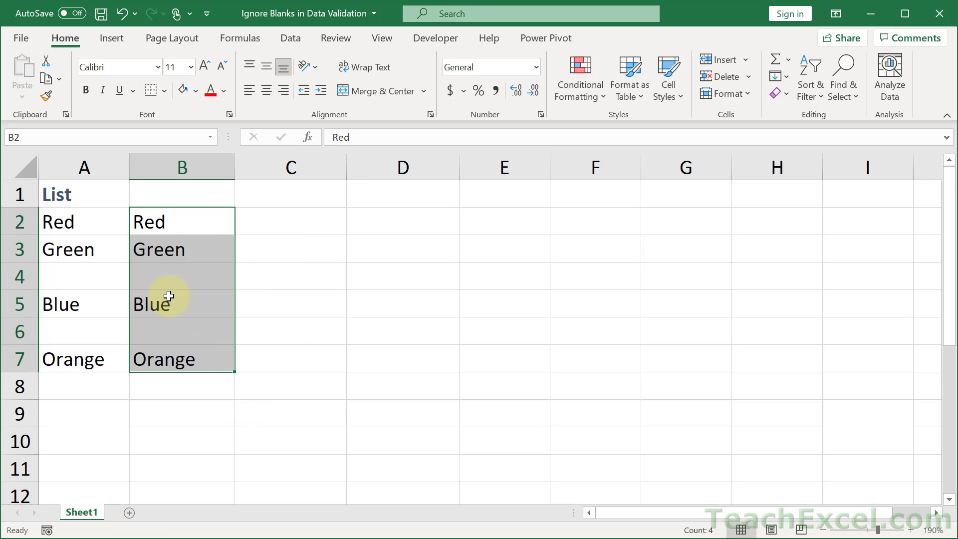
key(Up)
key(Left)
key(ctrl+c)
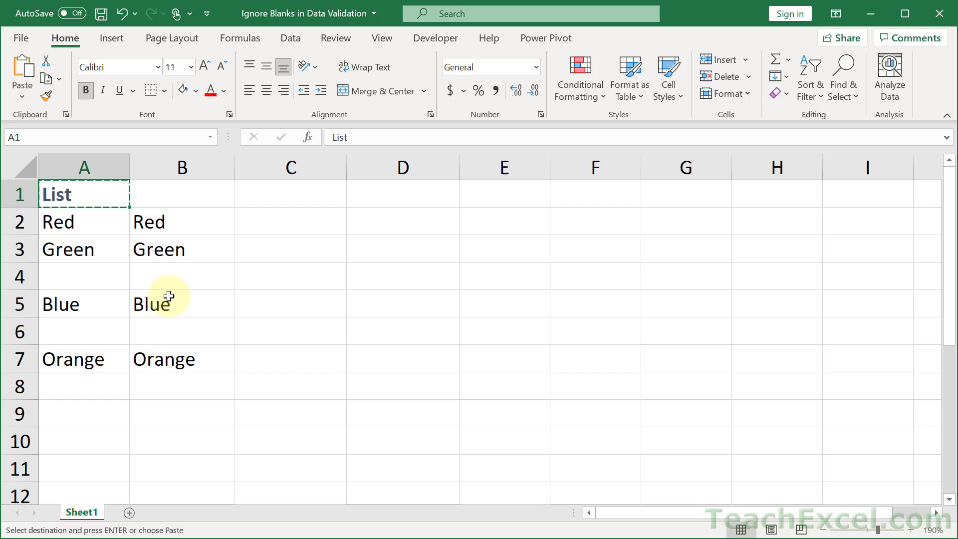
key(Right)
key(ctrl+v)
key(Escape)
Sort B2:B7 A to Z, sorting only the current selection, leaving blanks below.
drag(184, 223, 173, 366)
right_click(173, 365)
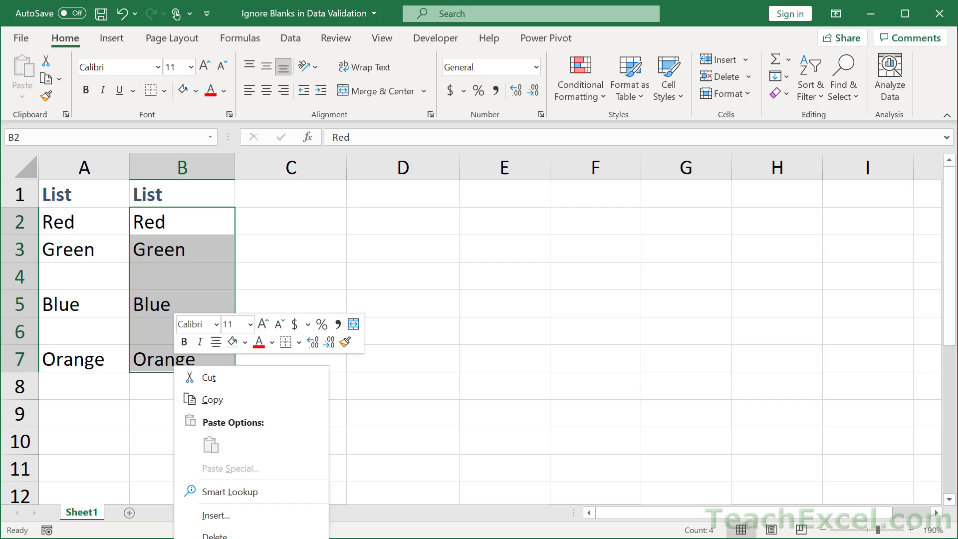
key(o)
key(s)
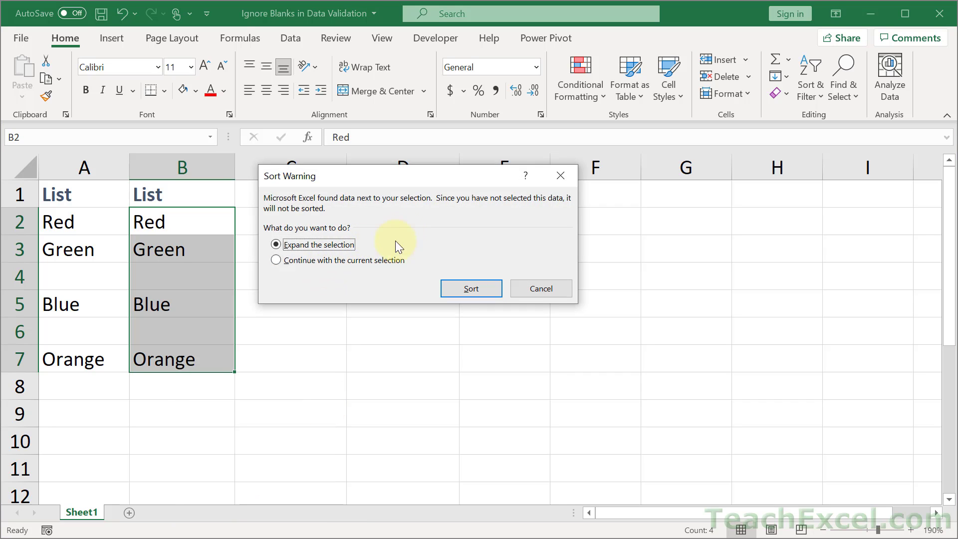
click(310, 259)
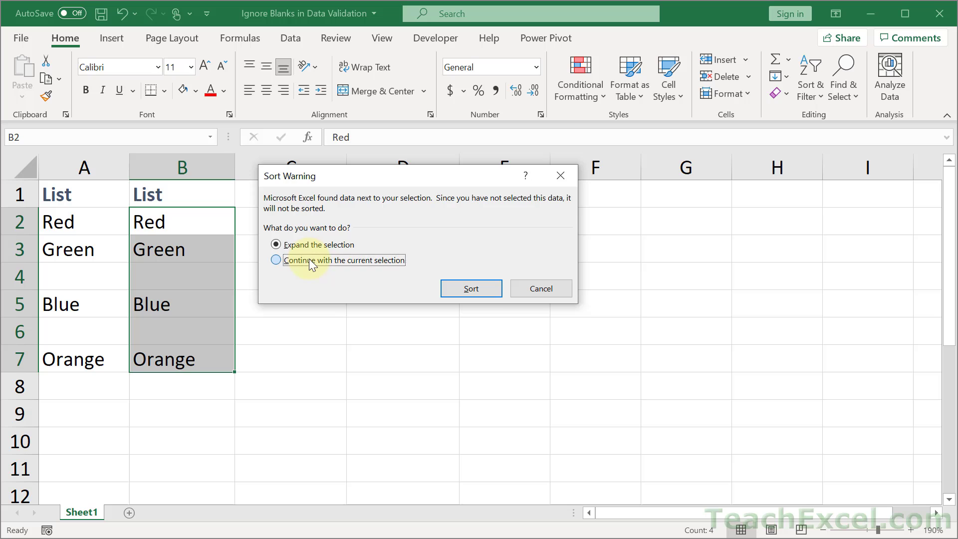
click(480, 288)
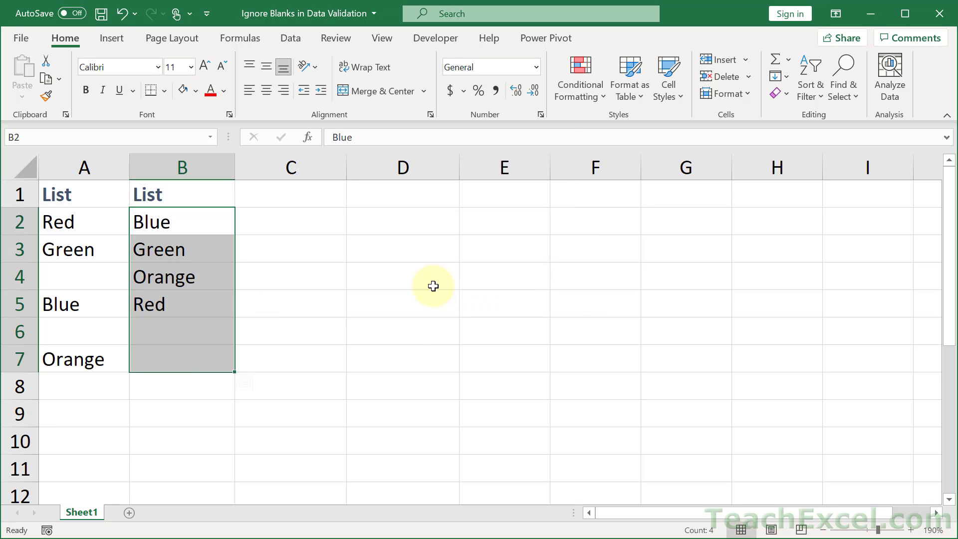
click(378, 279)
drag(203, 227, 198, 307)
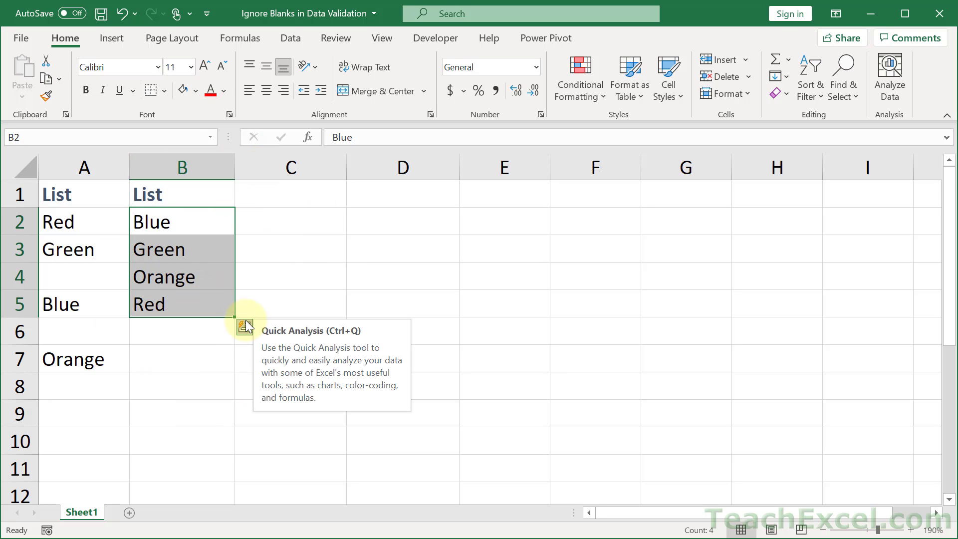
Redo column B's A-to-Z sort from the Data tab with current selection only, then undo it.
key(ctrl+z)
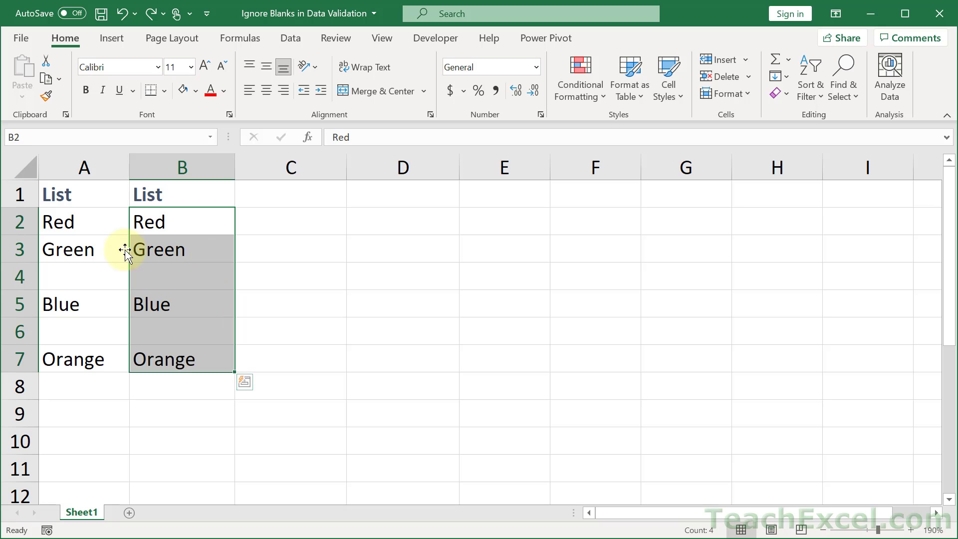
click(293, 37)
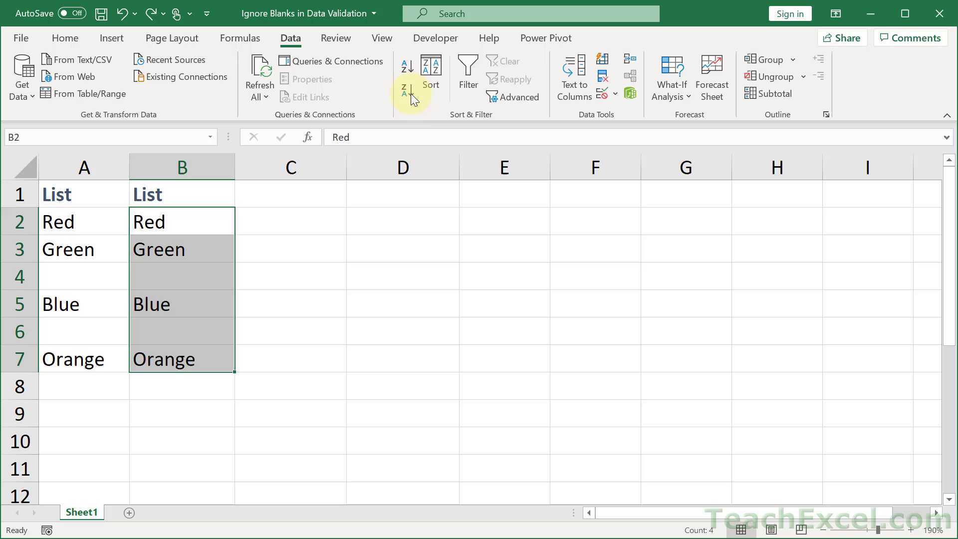
click(407, 70)
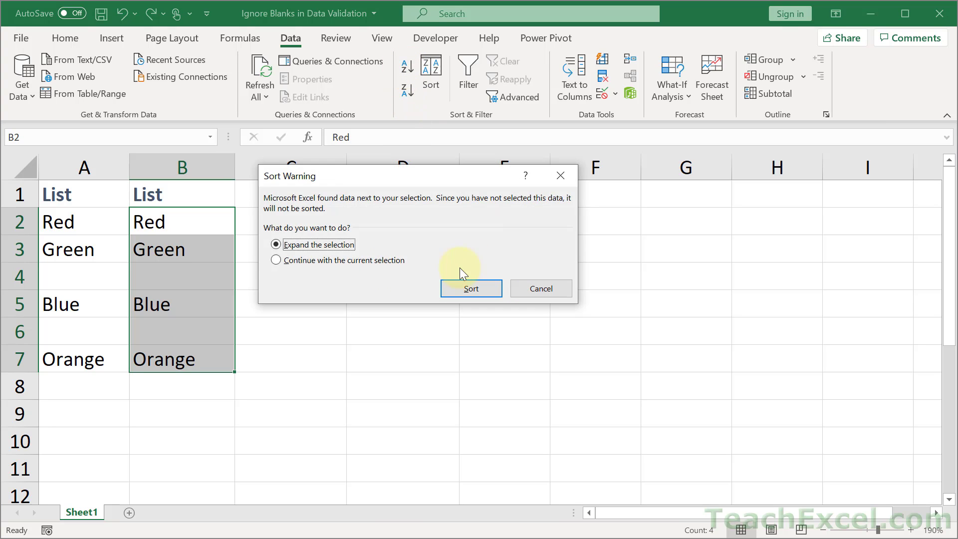
click(356, 259)
click(463, 283)
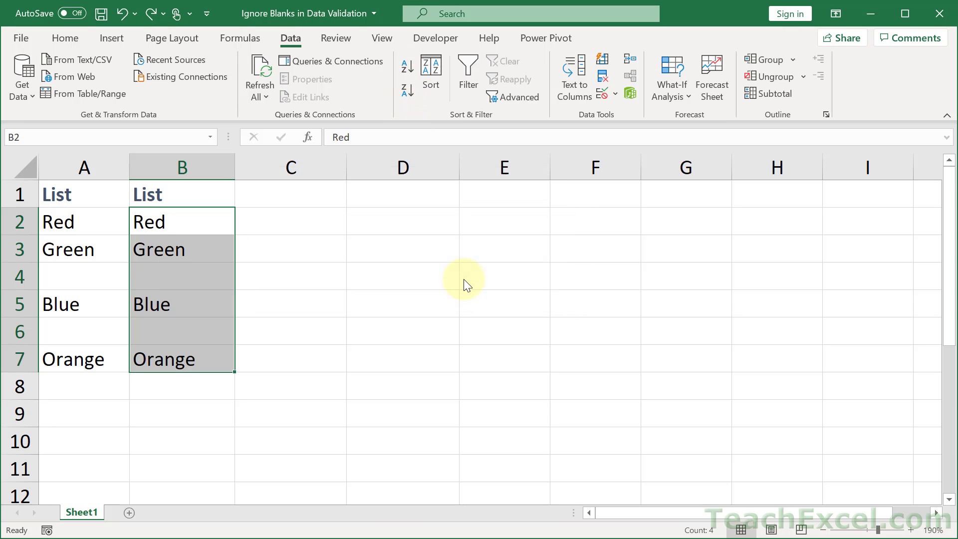
key(ctrl+z)
Restore column B's sort and copy the List column A1:A7 into C1.
key(ctrl+y)
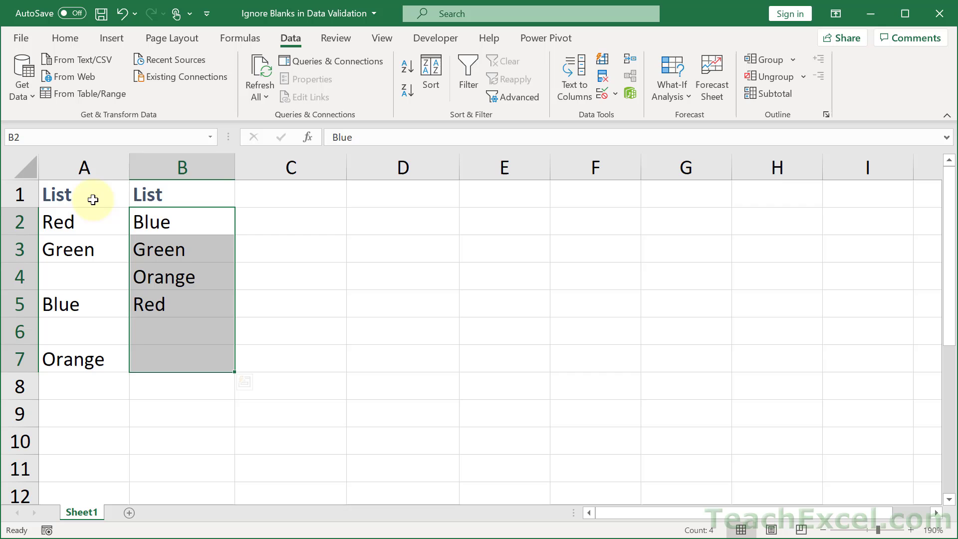
drag(91, 199, 74, 357)
key(ctrl+c)
click(256, 193)
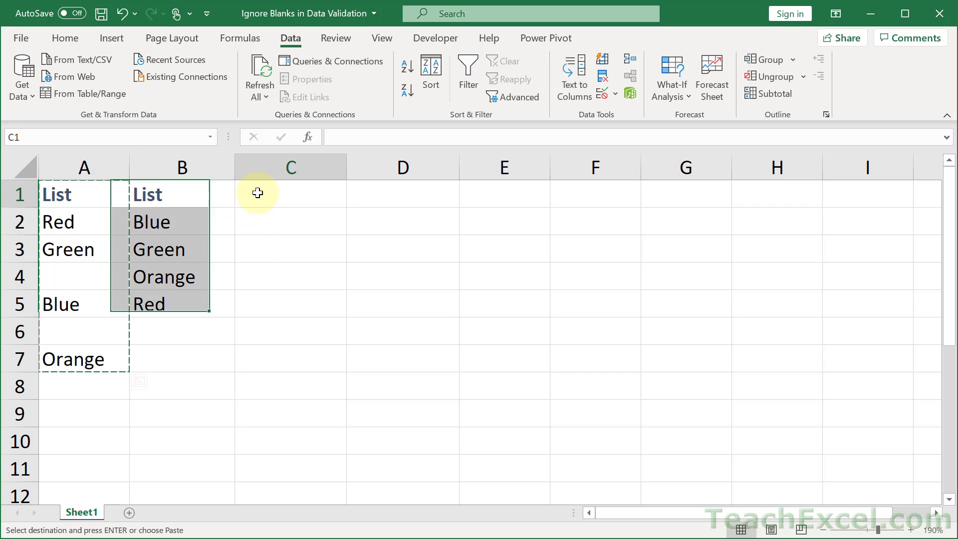
key(ctrl+v)
Select only the blank cells within C2:C7 using Go To Special > Blanks.
drag(306, 224, 298, 363)
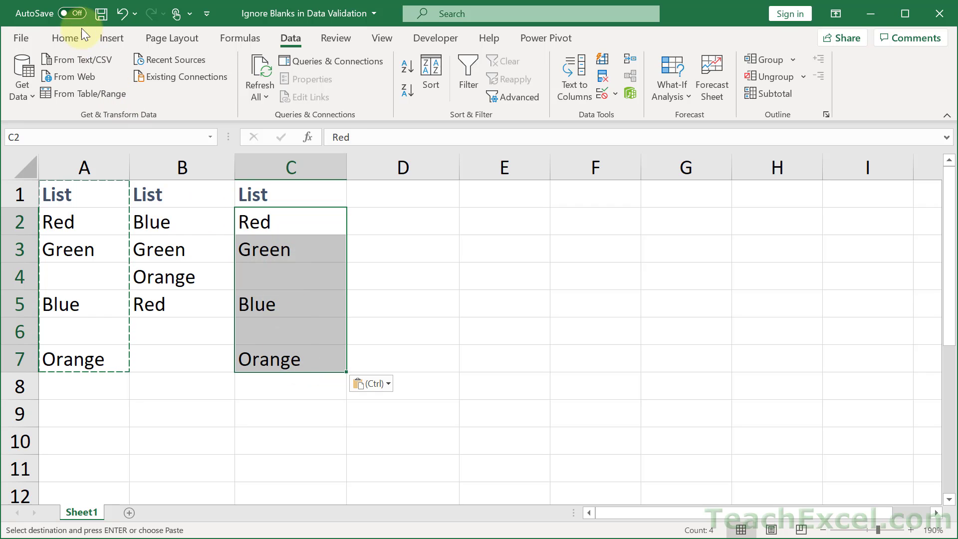
click(67, 36)
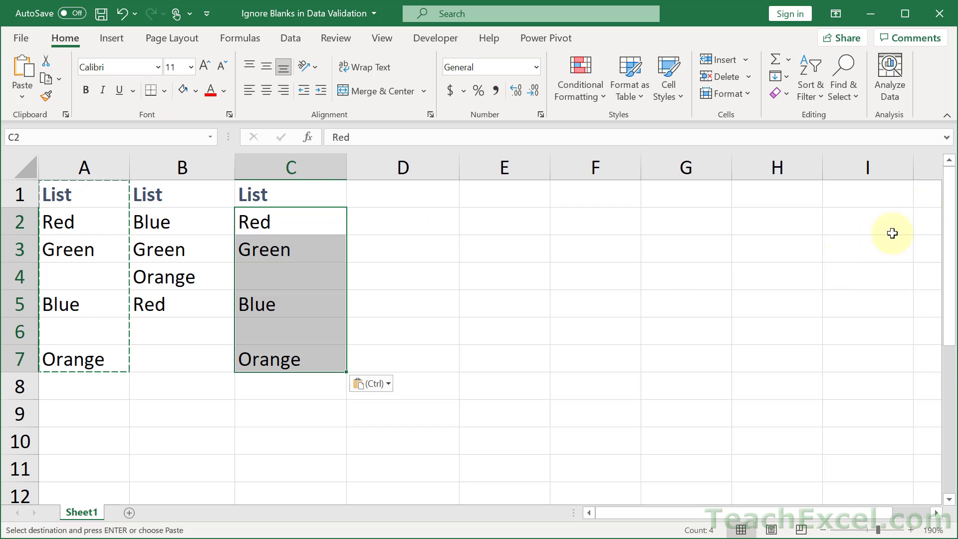
click(841, 83)
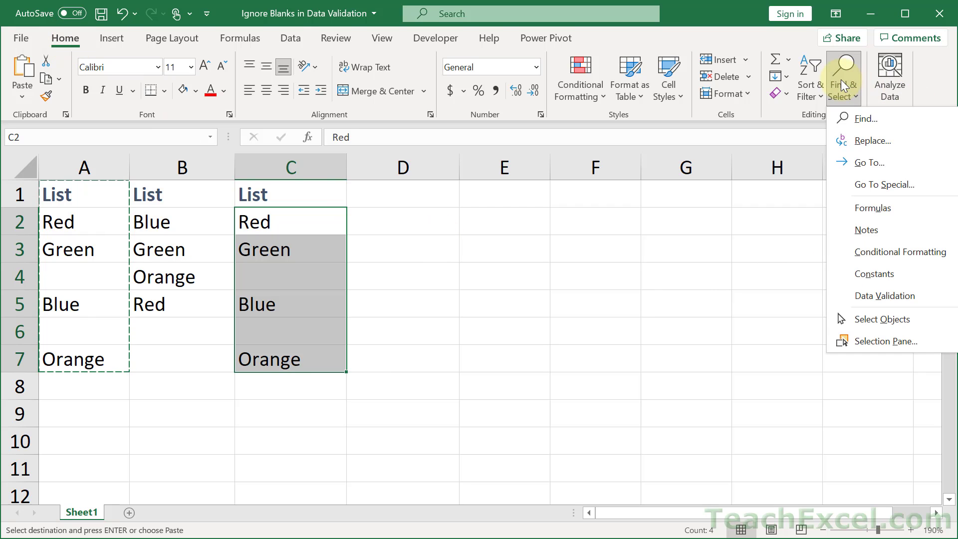
click(908, 185)
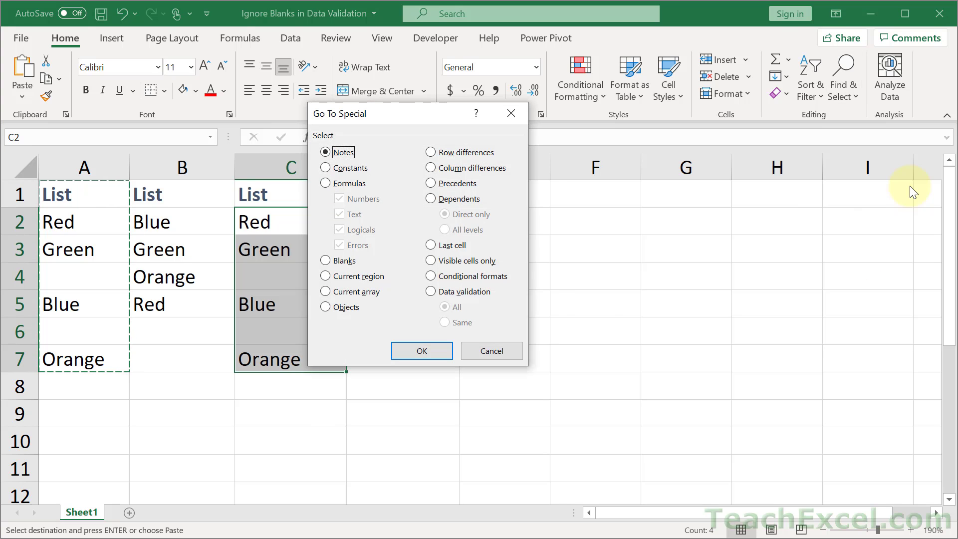
click(347, 258)
click(408, 349)
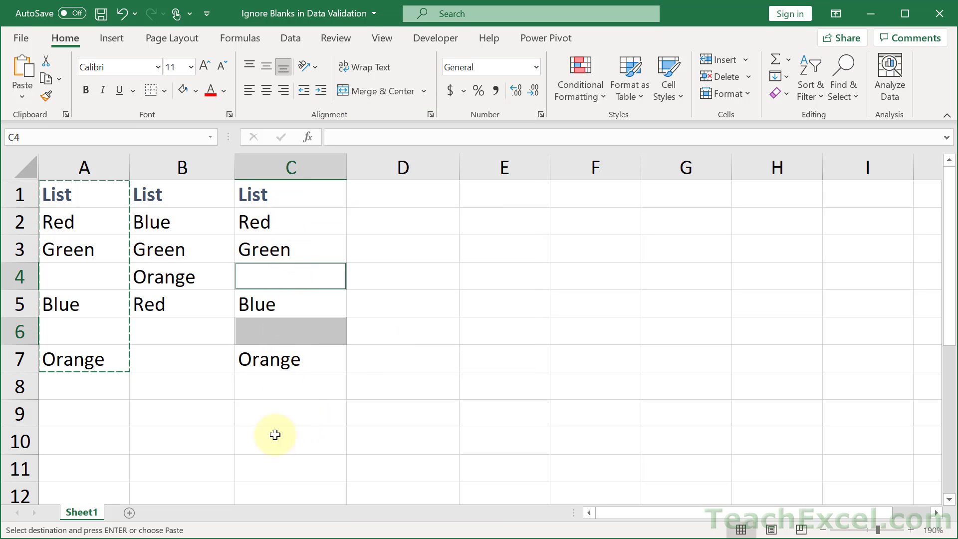
Delete blank cells C4 and C6 with Shift cells up, leaving Red, Green, Blue, Orange contiguous.
right_click(279, 273)
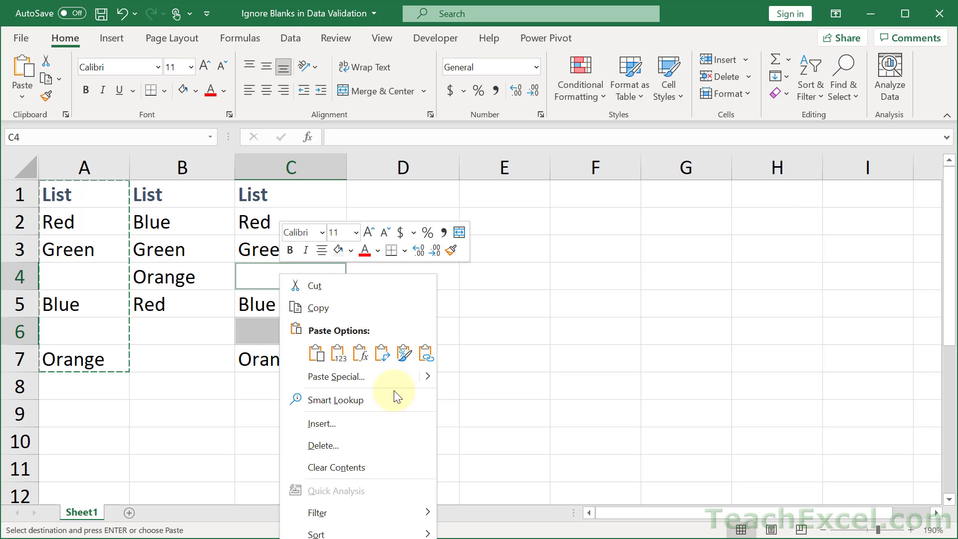
click(364, 451)
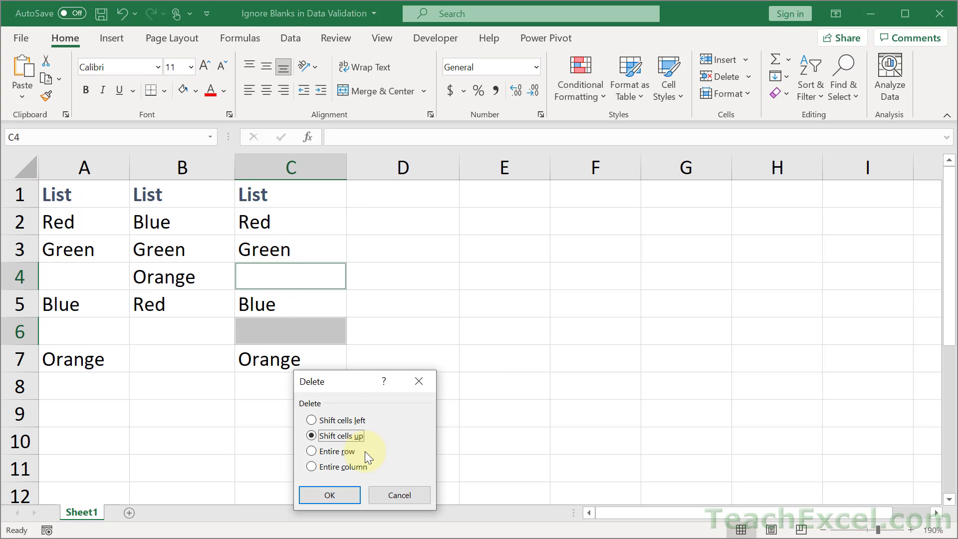
drag(339, 376, 363, 231)
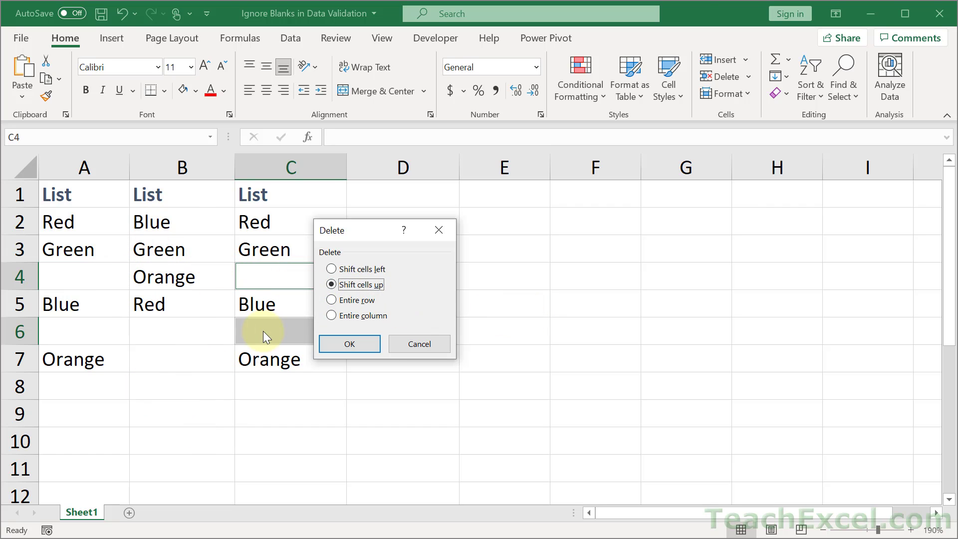
click(355, 344)
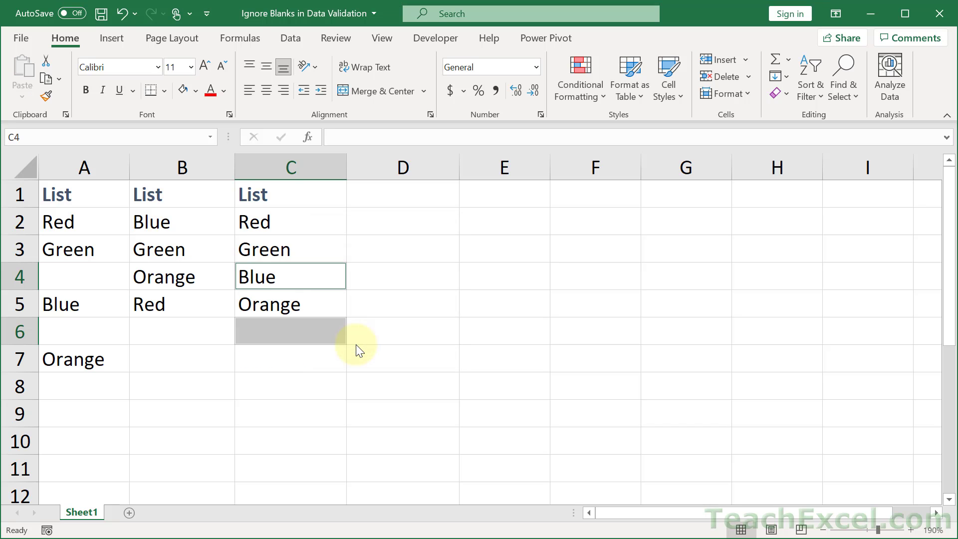
click(490, 288)
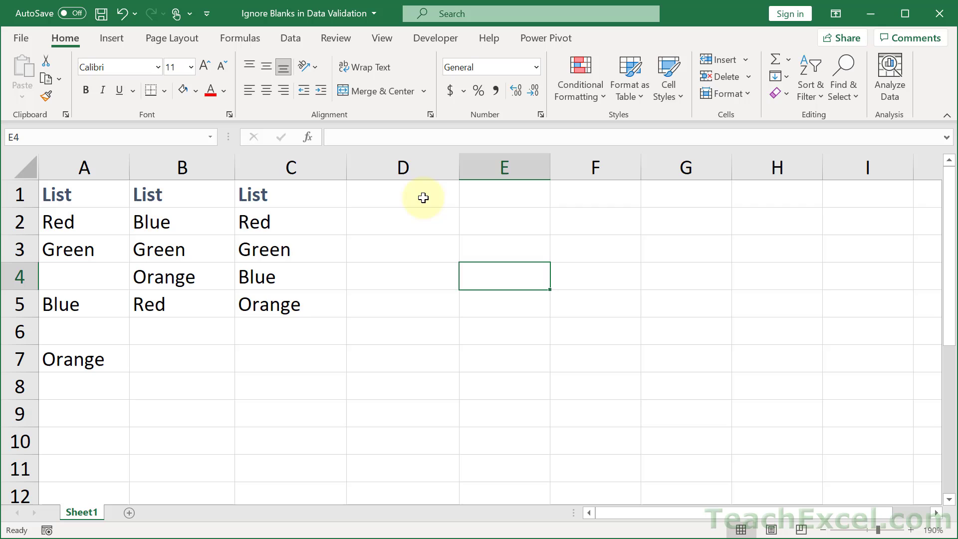
Give D2 a List validation sourced from =$B$2:$B$5, then test its drop-down arrow.
click(427, 214)
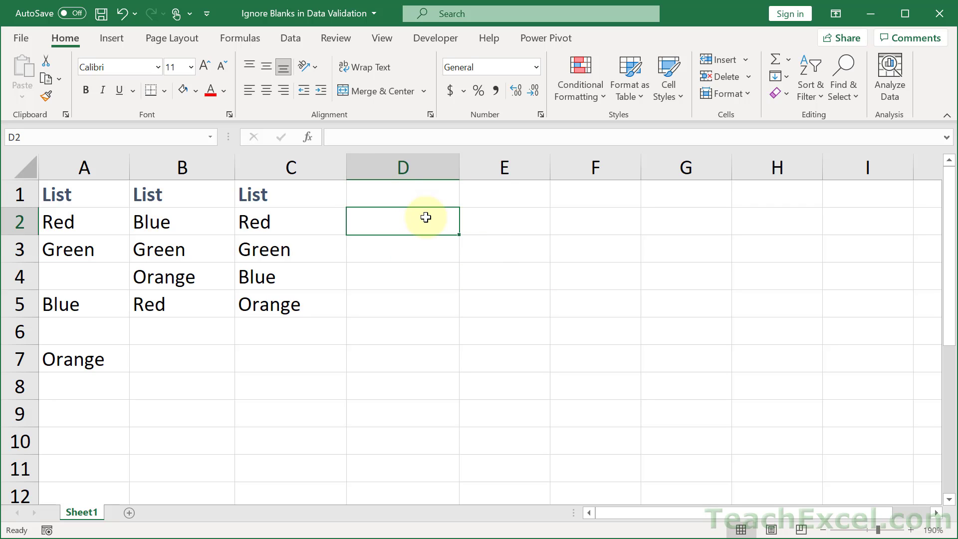
click(288, 38)
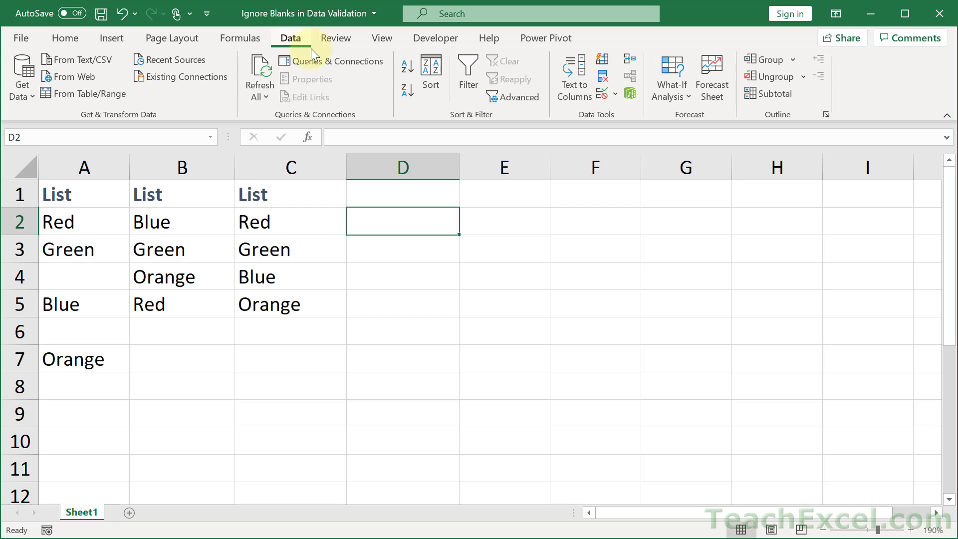
click(602, 92)
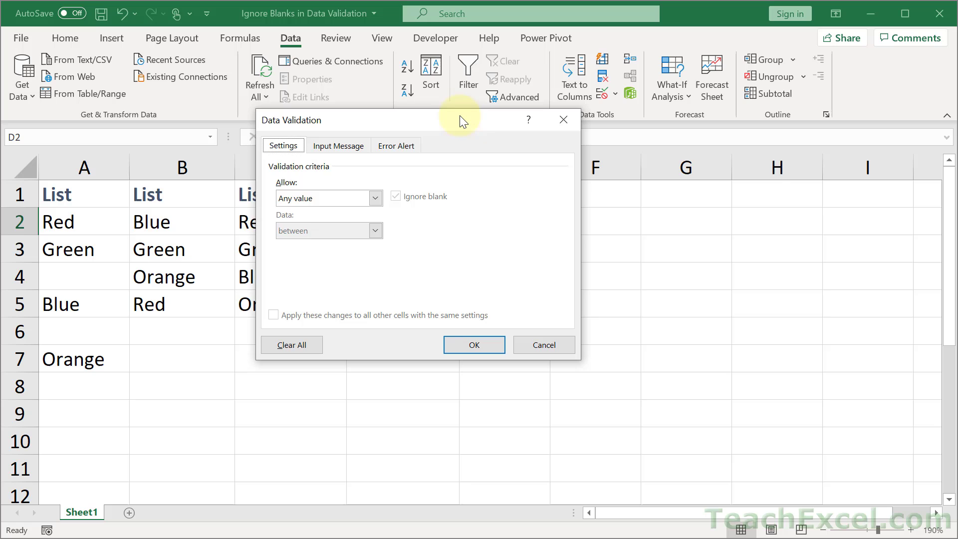
drag(439, 122, 556, 134)
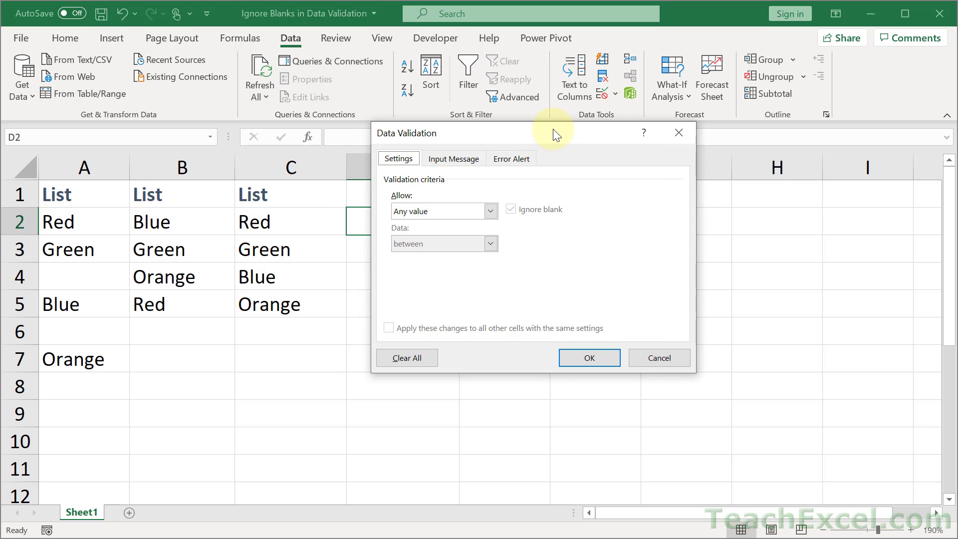
click(452, 215)
click(409, 256)
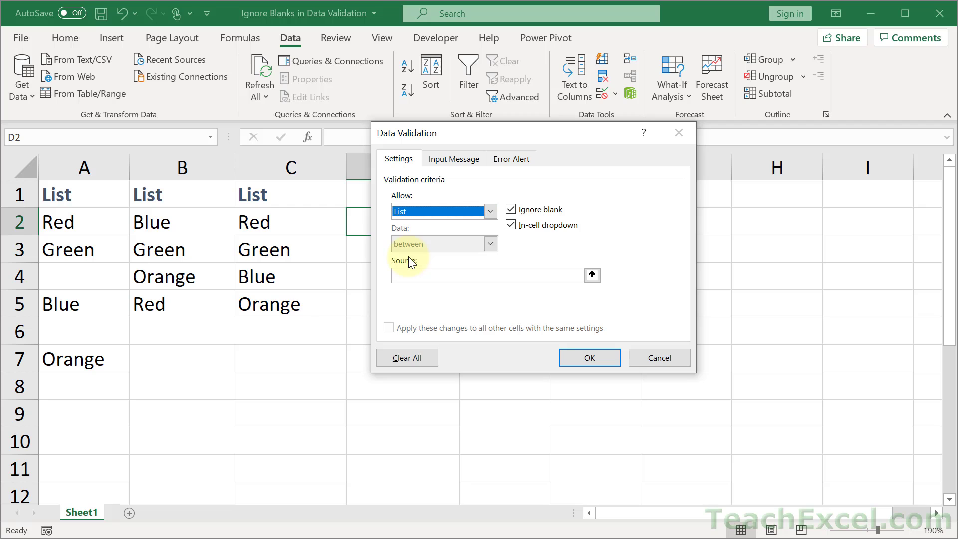
click(451, 274)
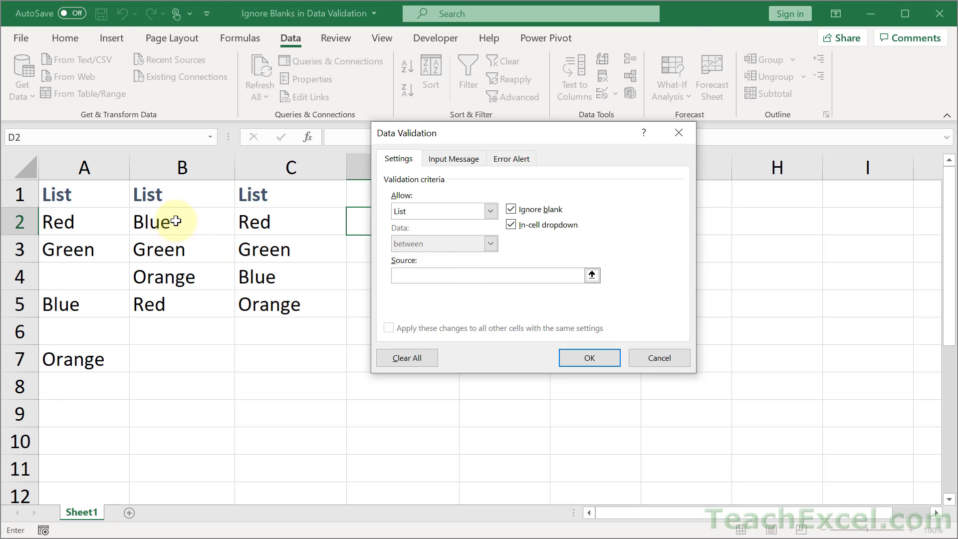
drag(175, 221, 177, 300)
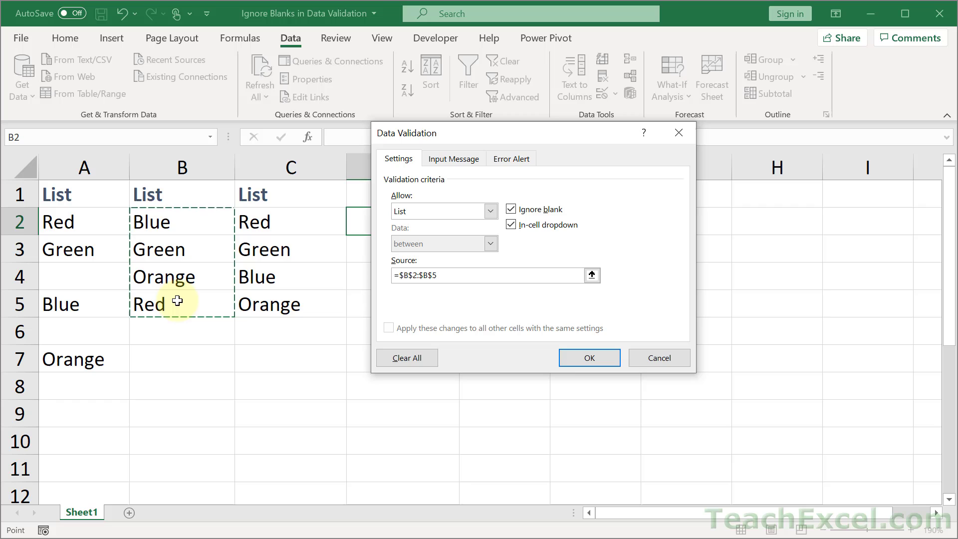
click(577, 356)
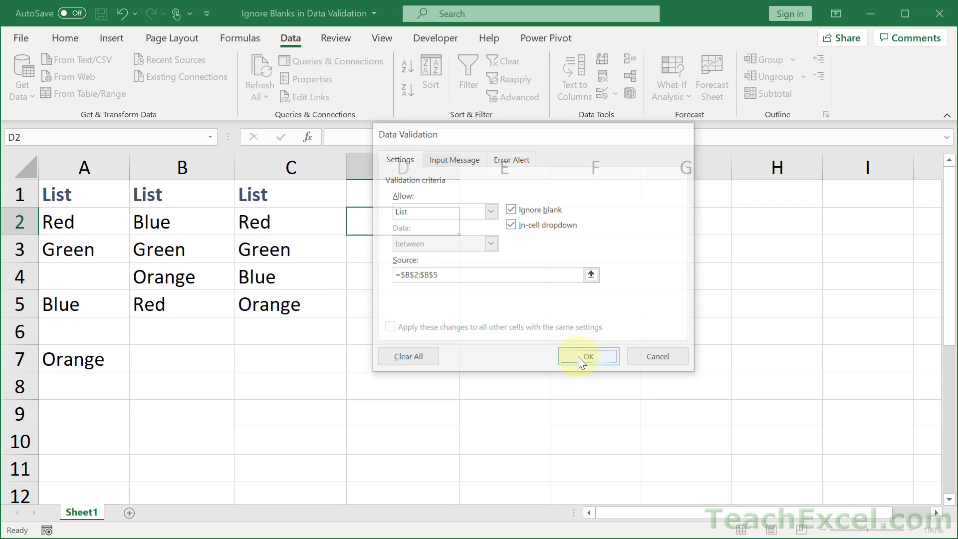
click(466, 230)
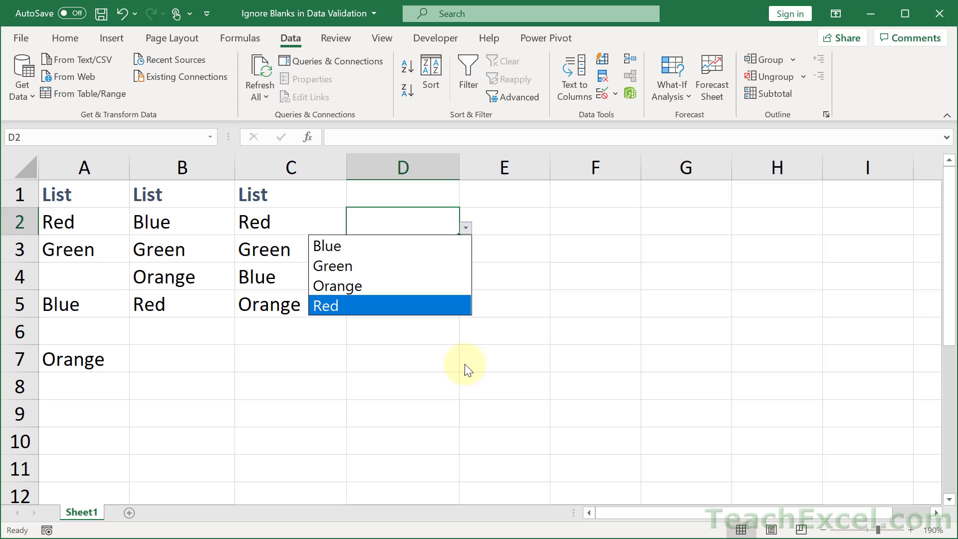
key(Escape)
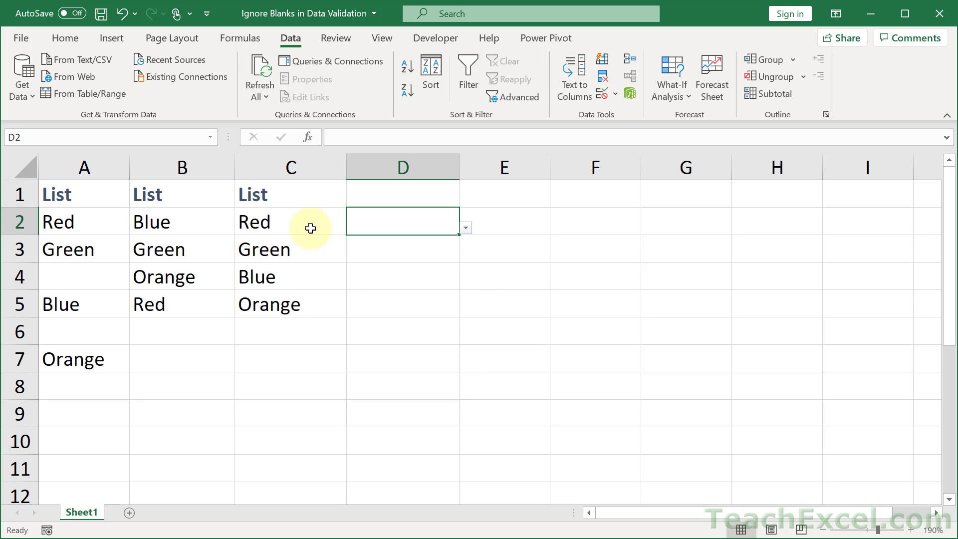
Hide columns B and C.
drag(267, 166, 180, 167)
right_click(180, 168)
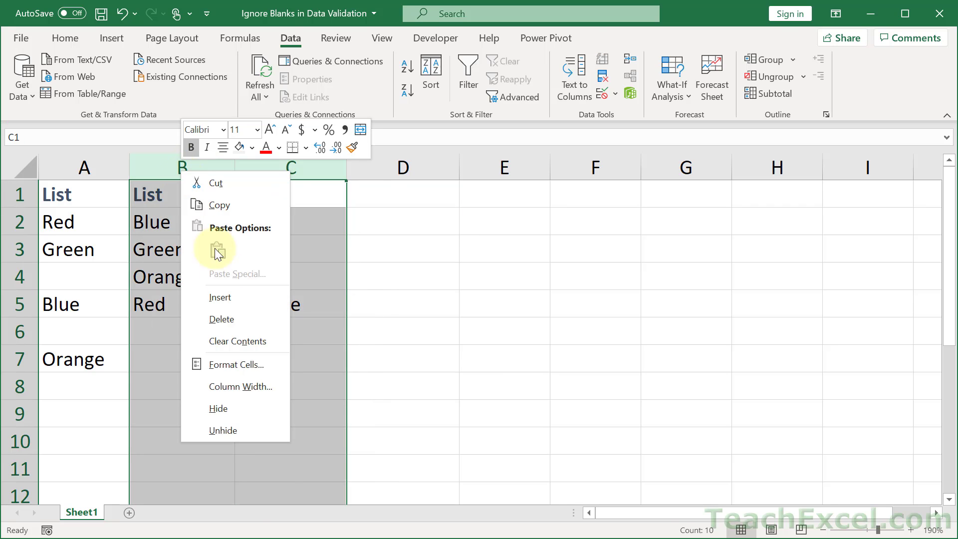
click(232, 408)
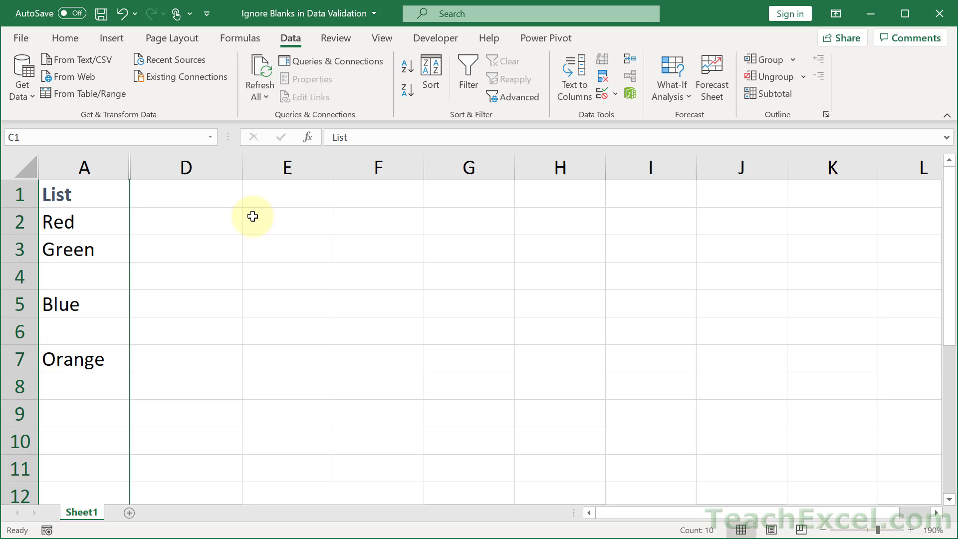
Fill cell D2 with White, Darker 5%.
click(207, 229)
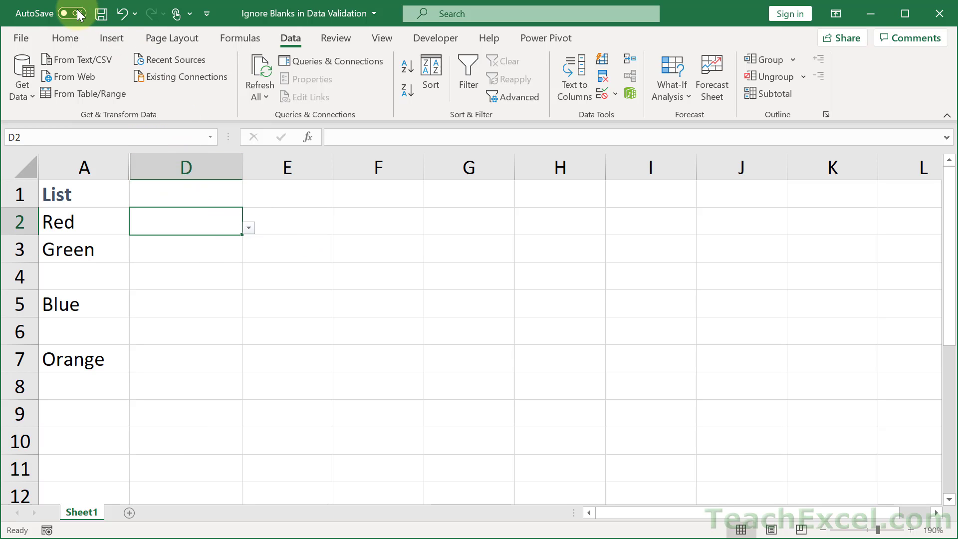
click(70, 37)
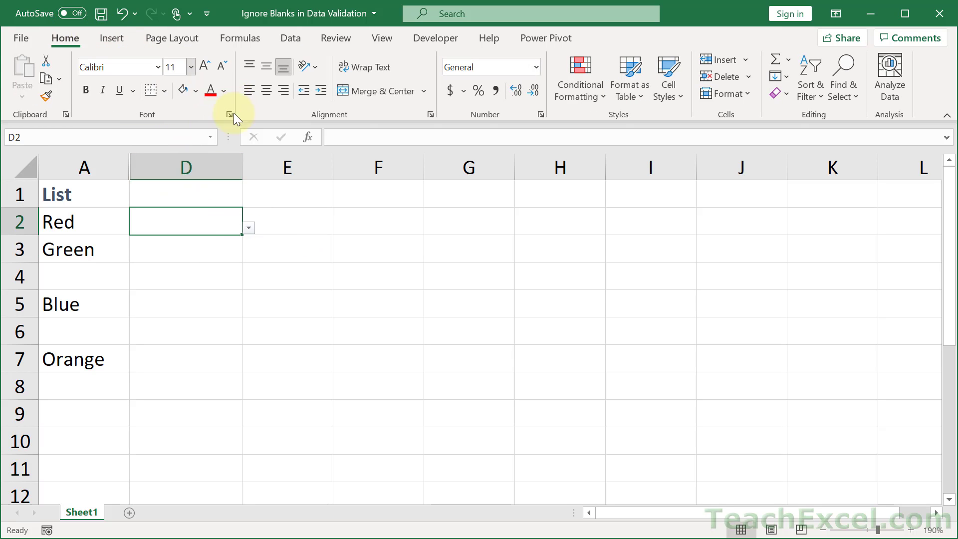
click(195, 91)
click(183, 145)
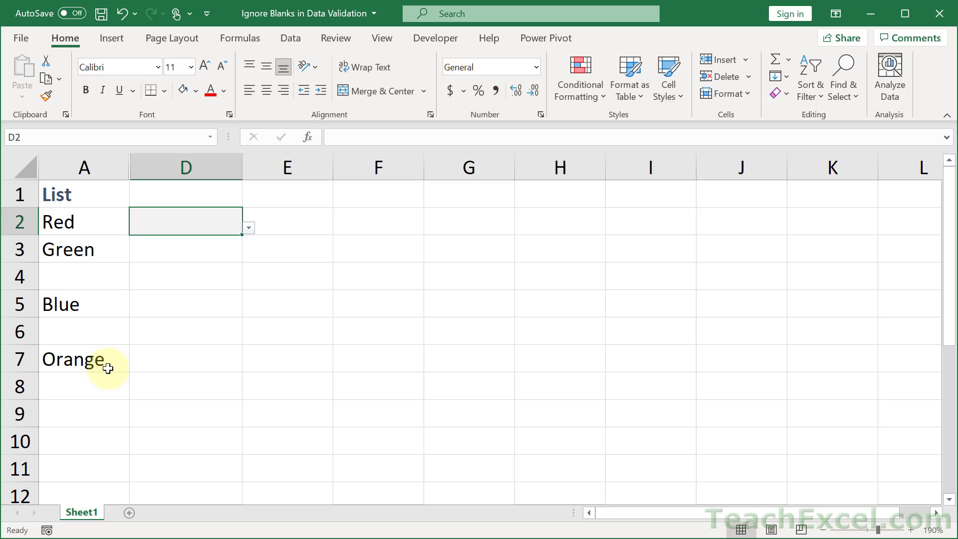
Show D2's drop-down offering Blue, Green, Orange and Red, then close it.
click(248, 227)
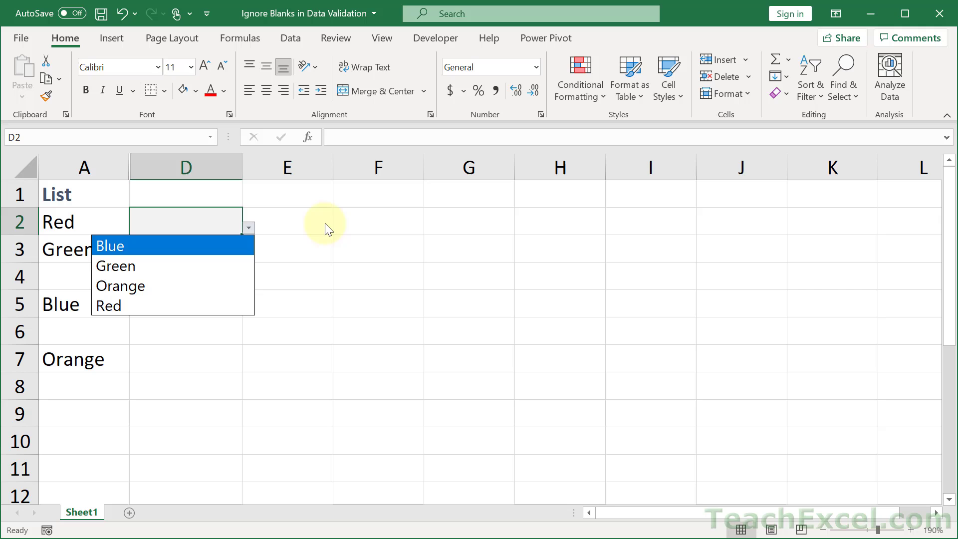
key(Escape)
Unhide columns B and C.
drag(179, 167, 111, 169)
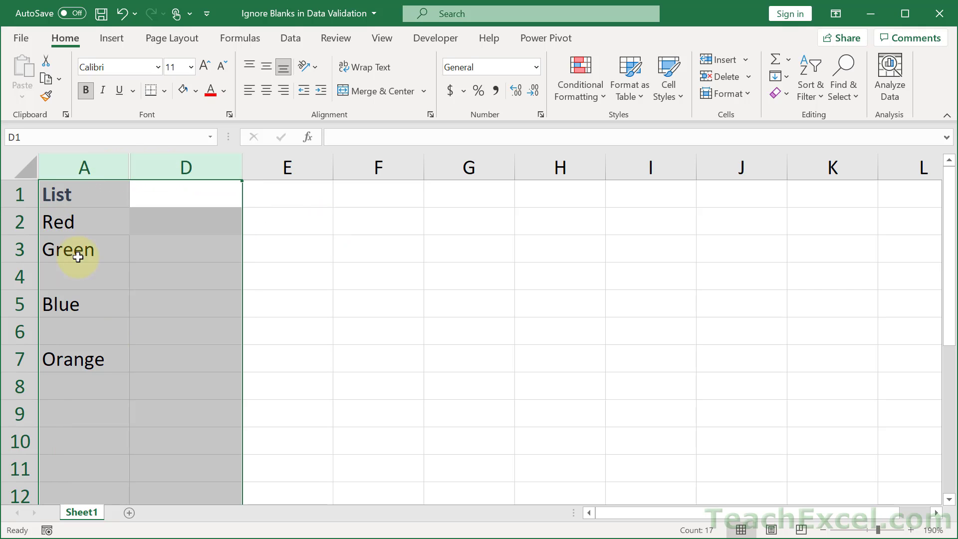
right_click(155, 159)
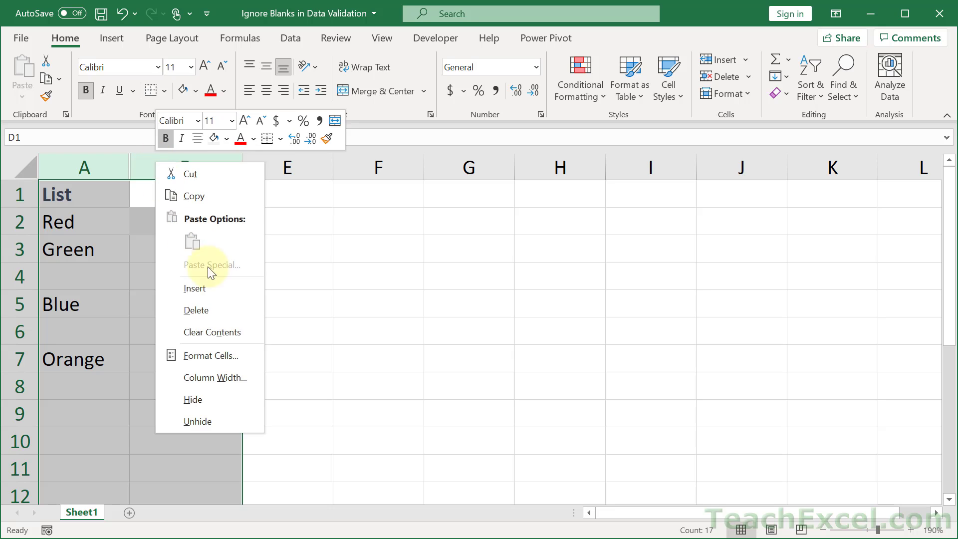
click(207, 418)
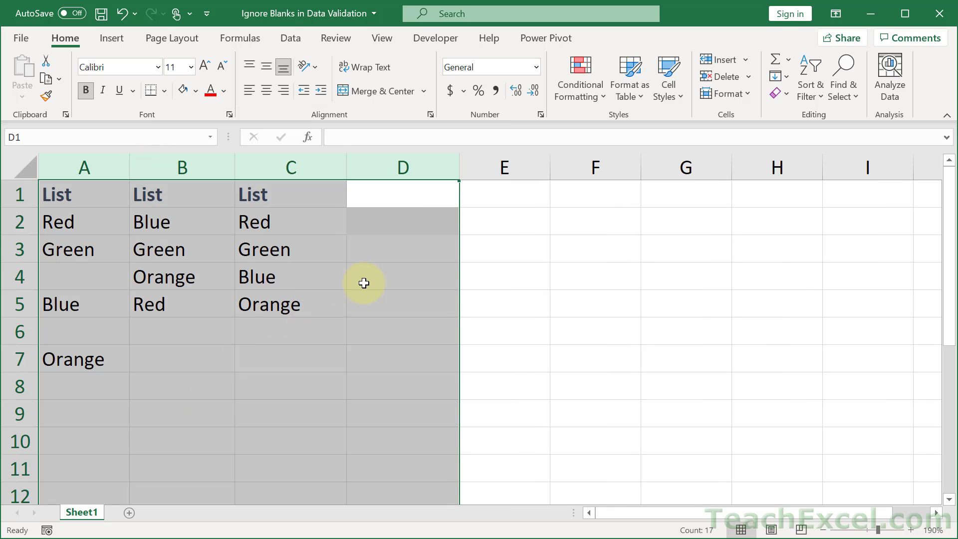
click(390, 284)
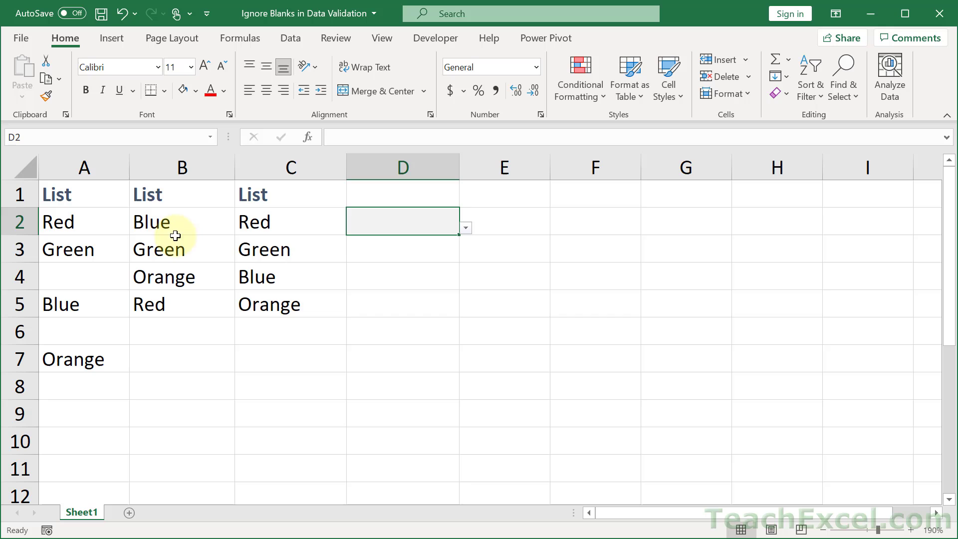
Clear the helper lists in B2:C8, keeping the List headers.
drag(175, 227, 309, 374)
key(Delete)
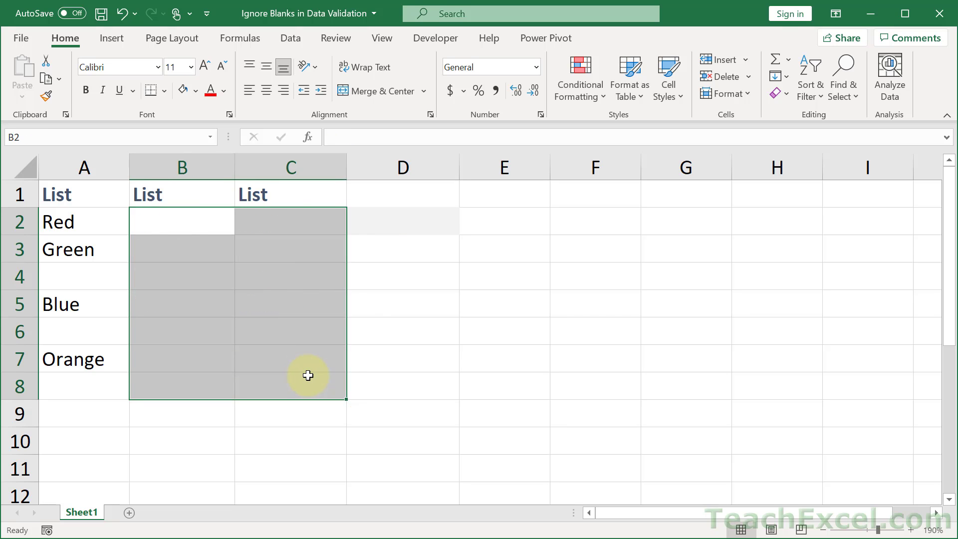
click(171, 226)
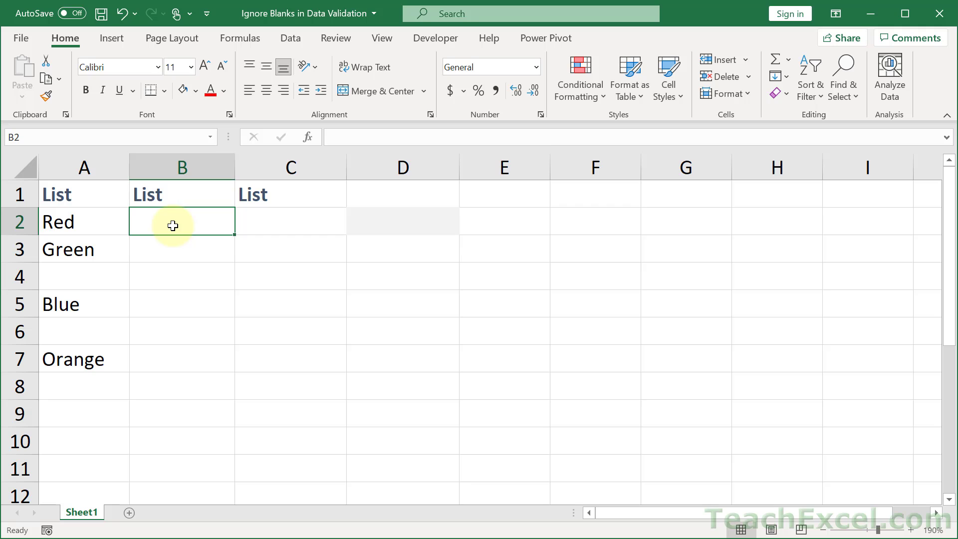
Enter =SORT(A2:A7) in B2, spilling Blue, Green, Orange, Red and two 0s.
text(=)
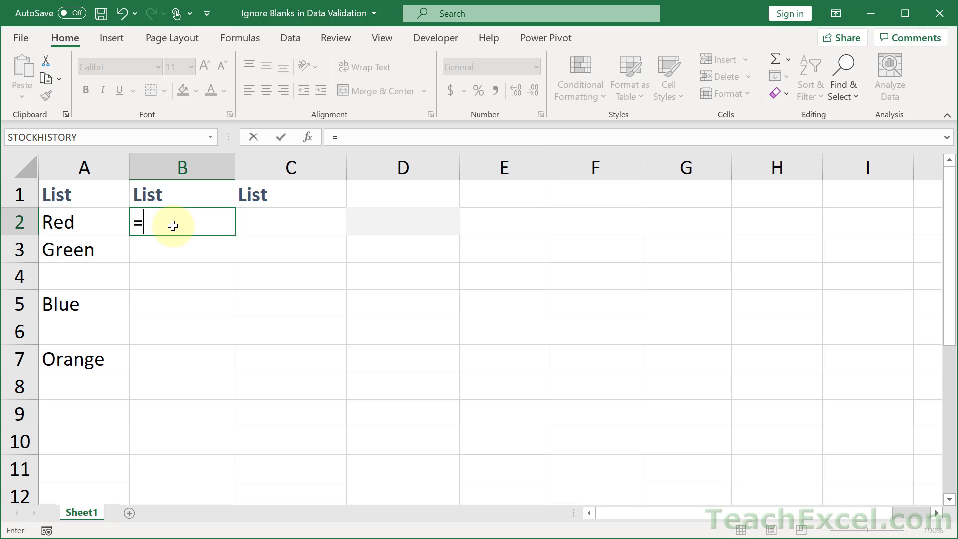
text(sort)
key(Tab)
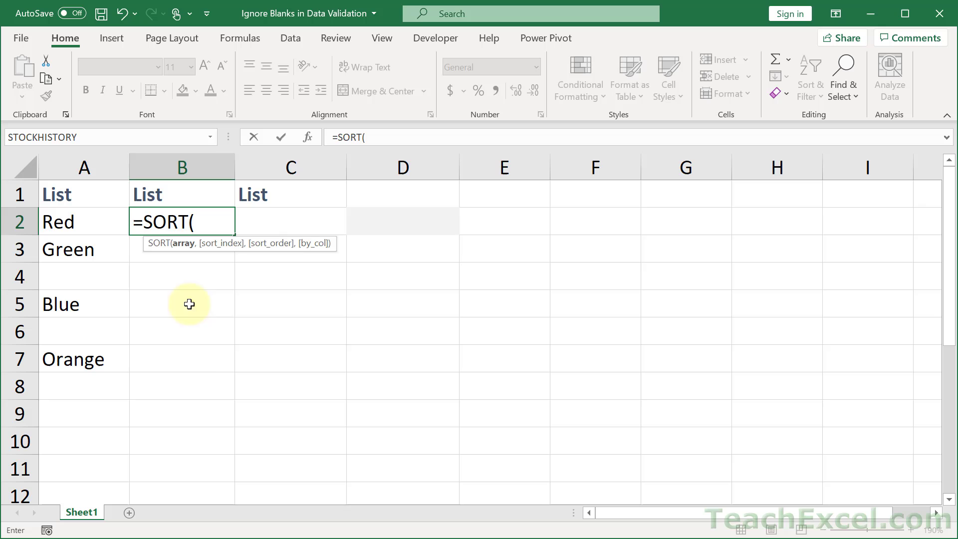
drag(49, 219, 77, 360)
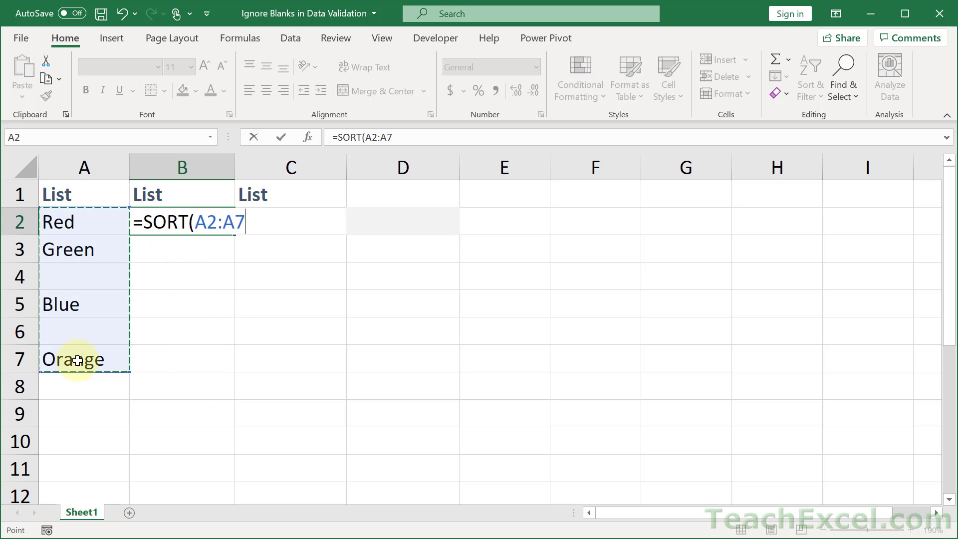
key(Return)
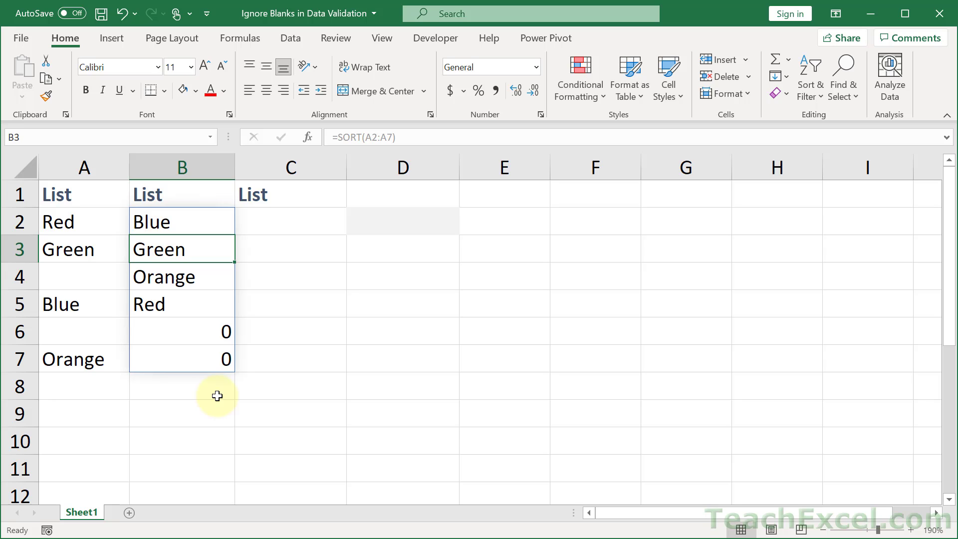
Enter =FILTER(A2:A7,A2:A7<>"") in C2 to list Red, Green, Blue, Orange without blanks.
click(258, 222)
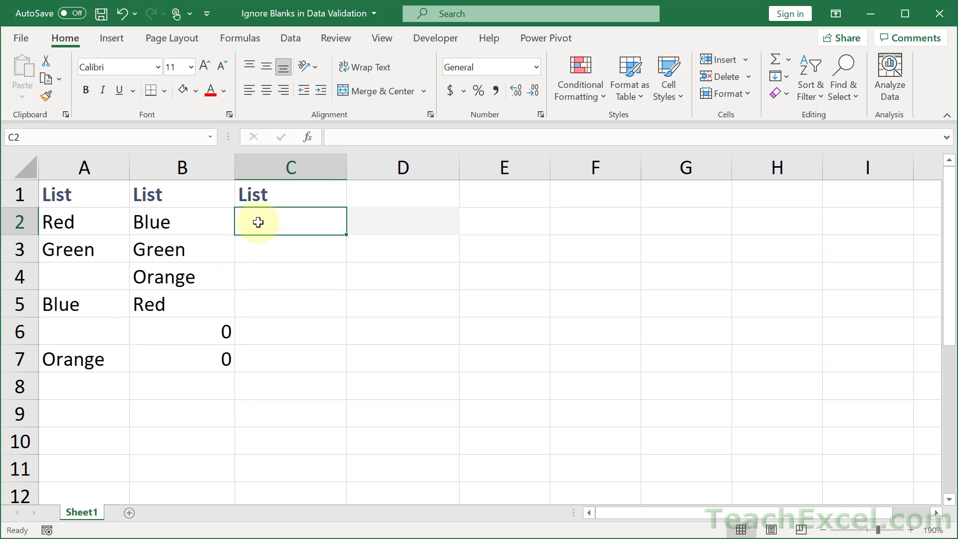
text(=filt)
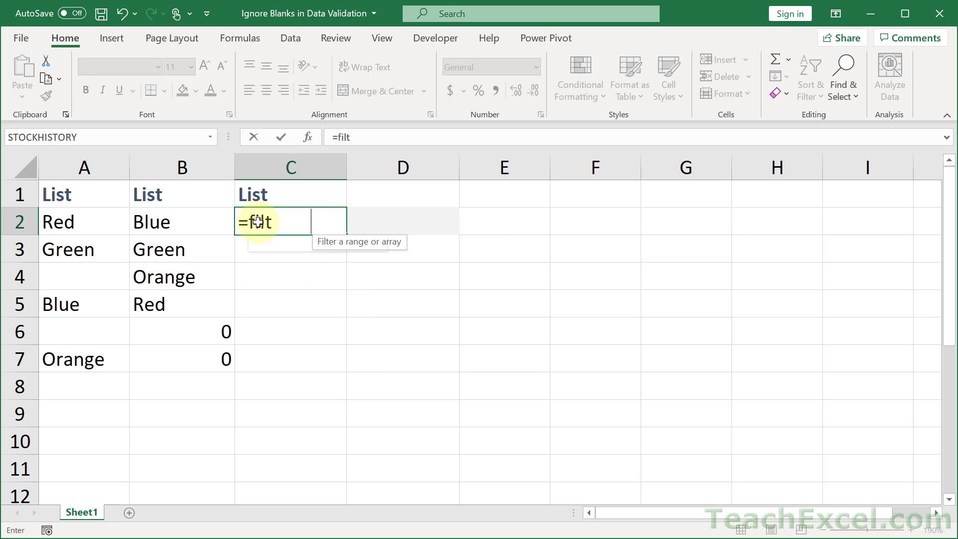
key(Tab)
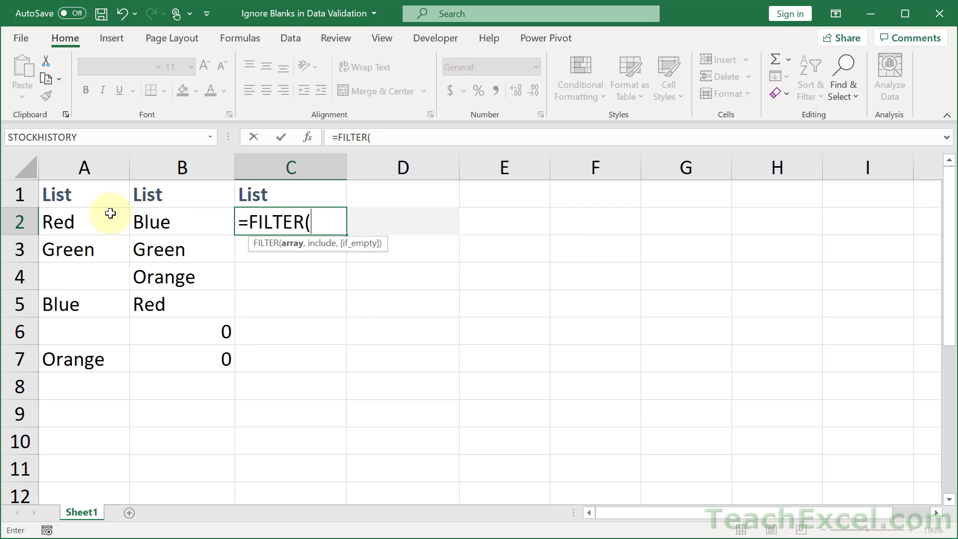
drag(70, 220, 77, 362)
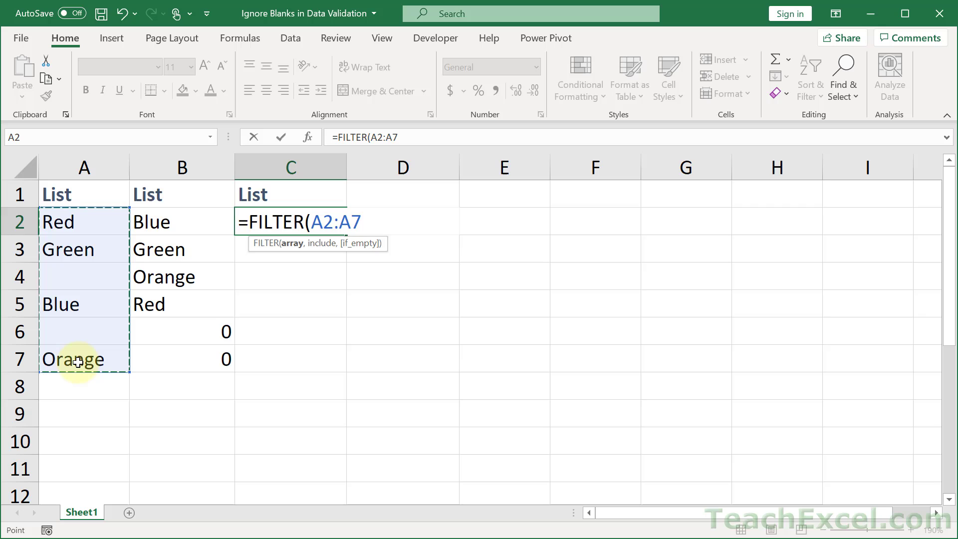
text(,)
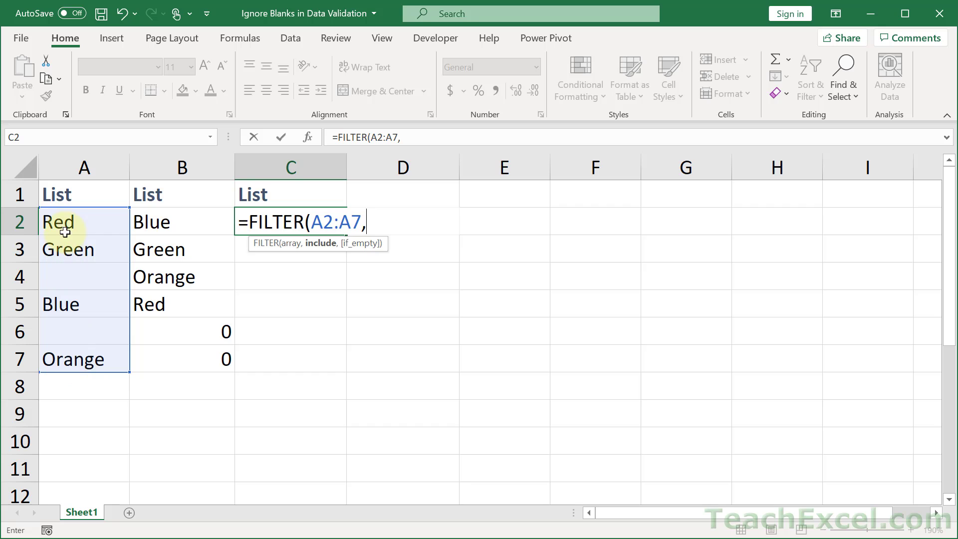
drag(65, 223, 83, 351)
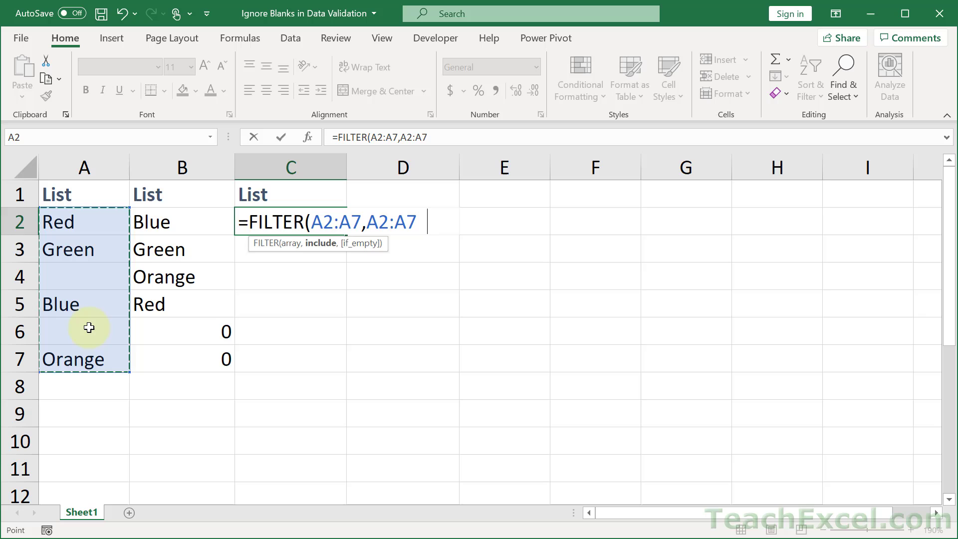
text(<>)
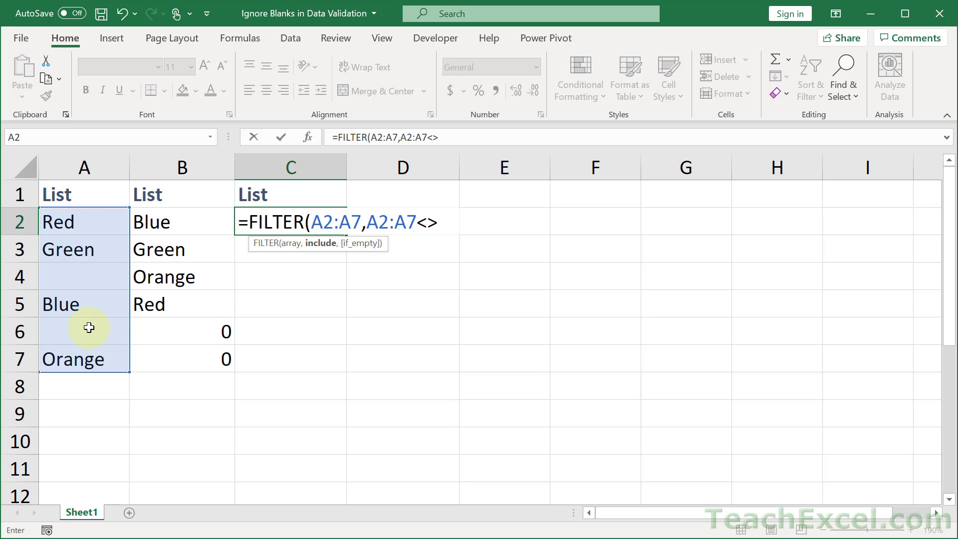
text(""))
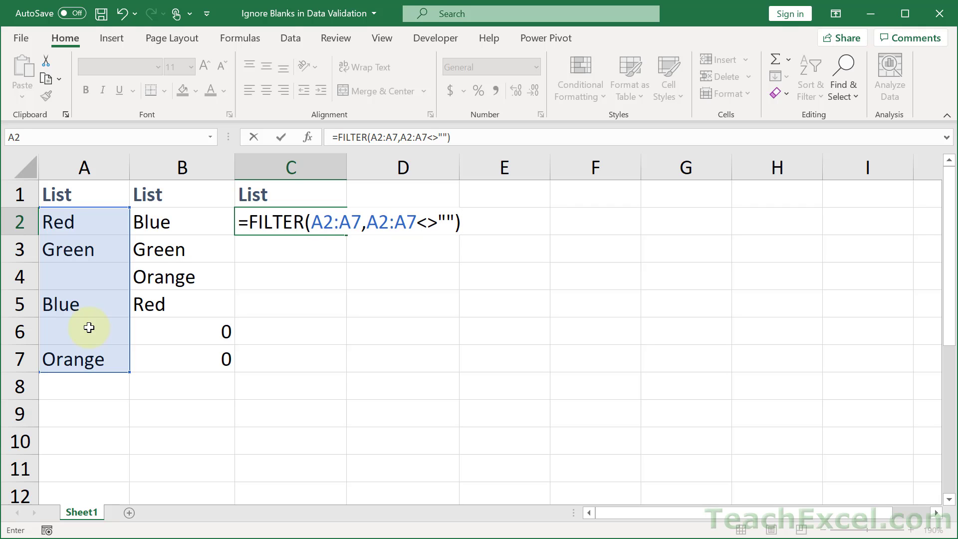
key(Return)
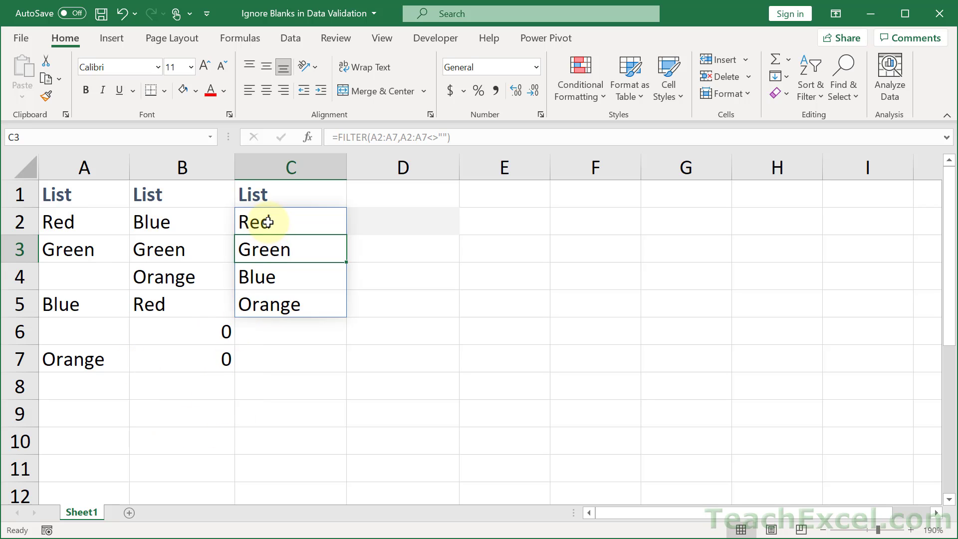
Wrap C2's FILTER formula in SORT so the list is alphabetical.
double_click(250, 222)
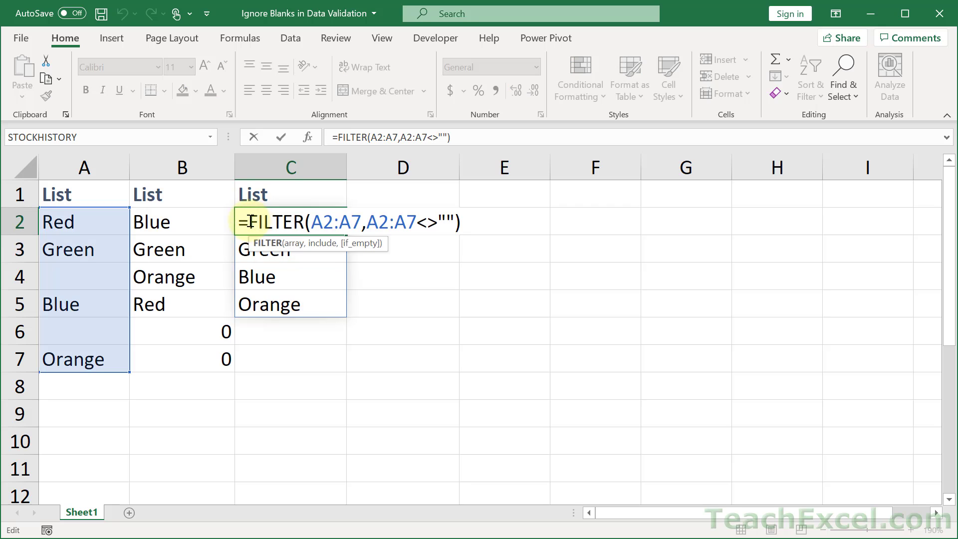
text(sort)
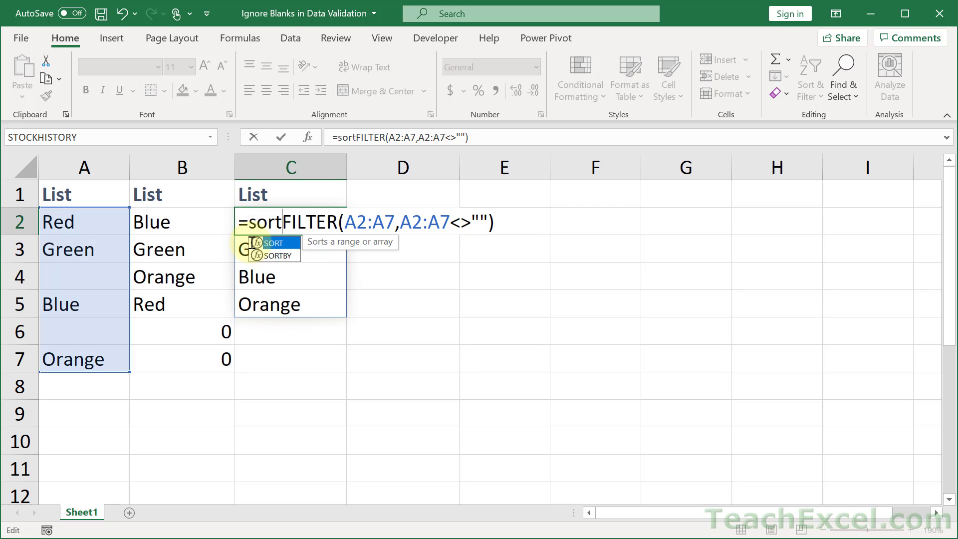
text(()
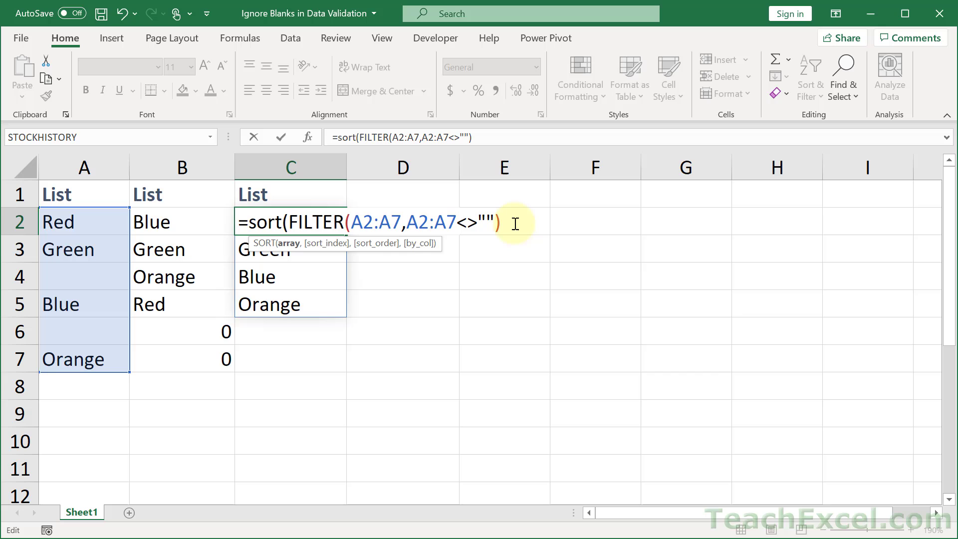
text())
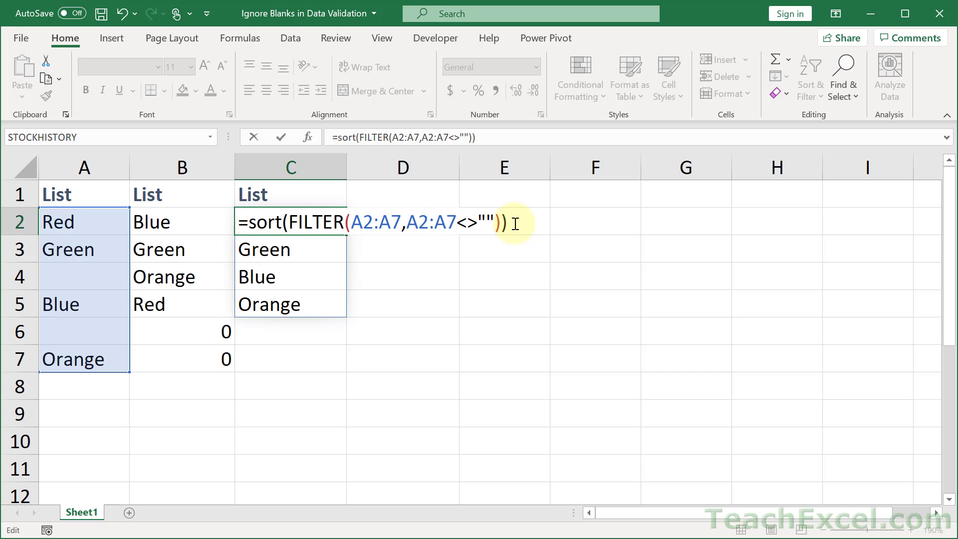
key(Return)
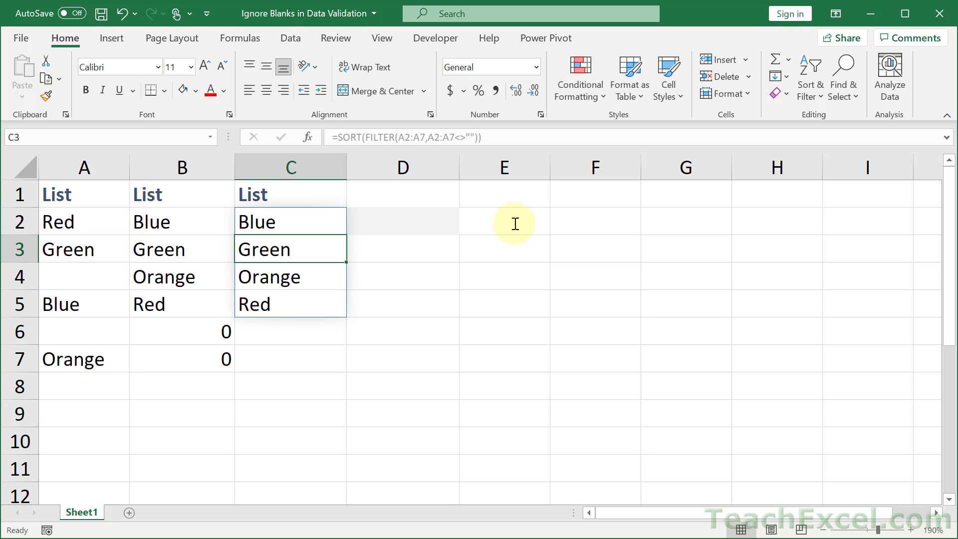
Enter a second Green in the empty cell A4.
click(56, 279)
text(Gr)
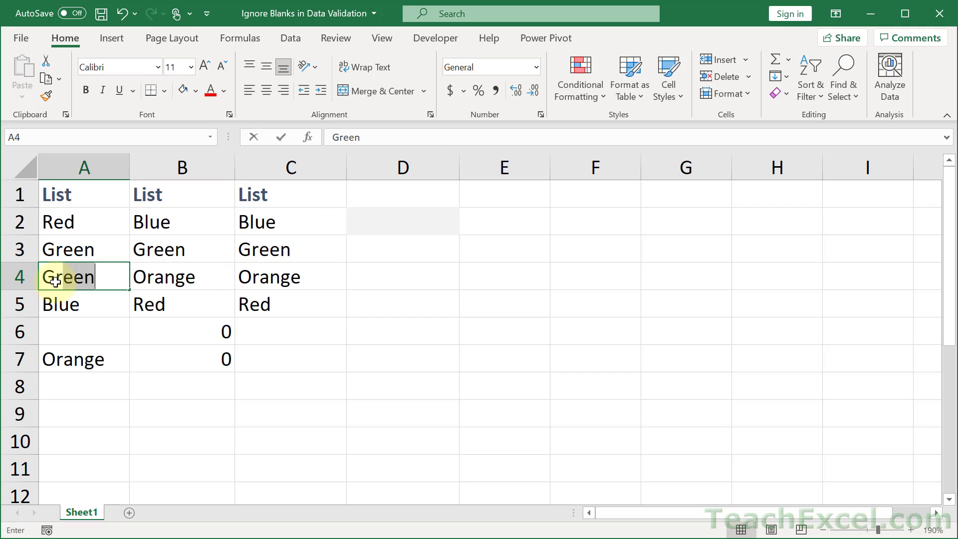
text(een)
key(Return)
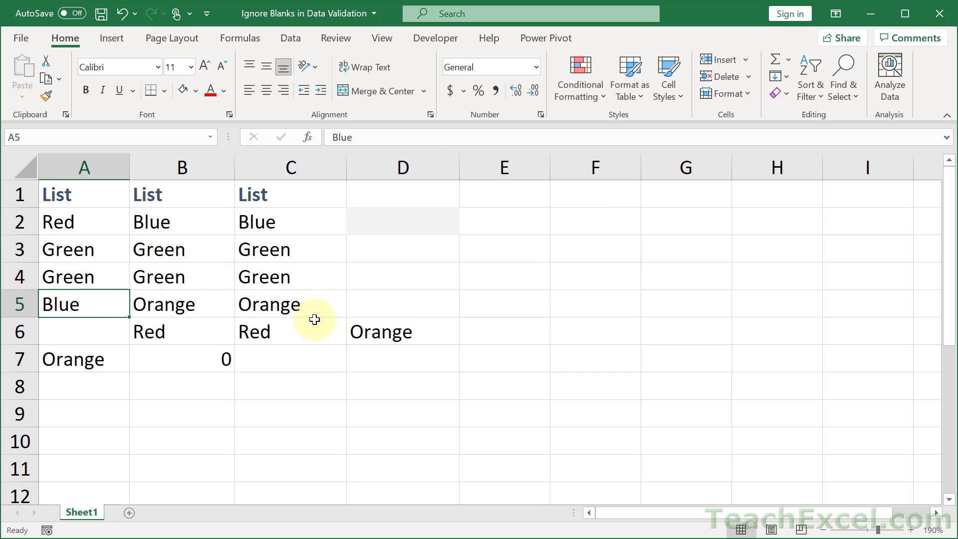
Change C2 to =SORT(UNIQUE(FILTER(A2:A7,A2:A7<>""))) so duplicates are dropped.
double_click(272, 221)
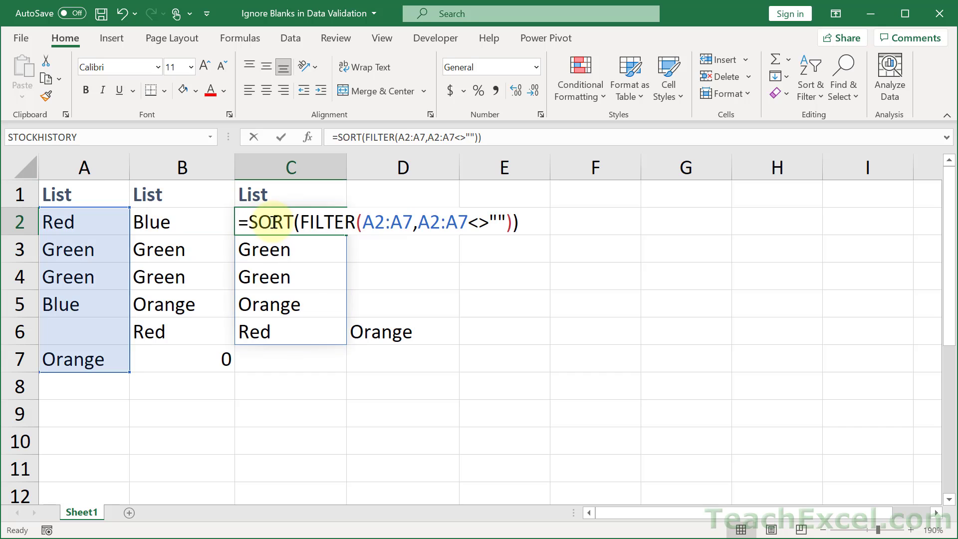
click(301, 220)
text(unique)
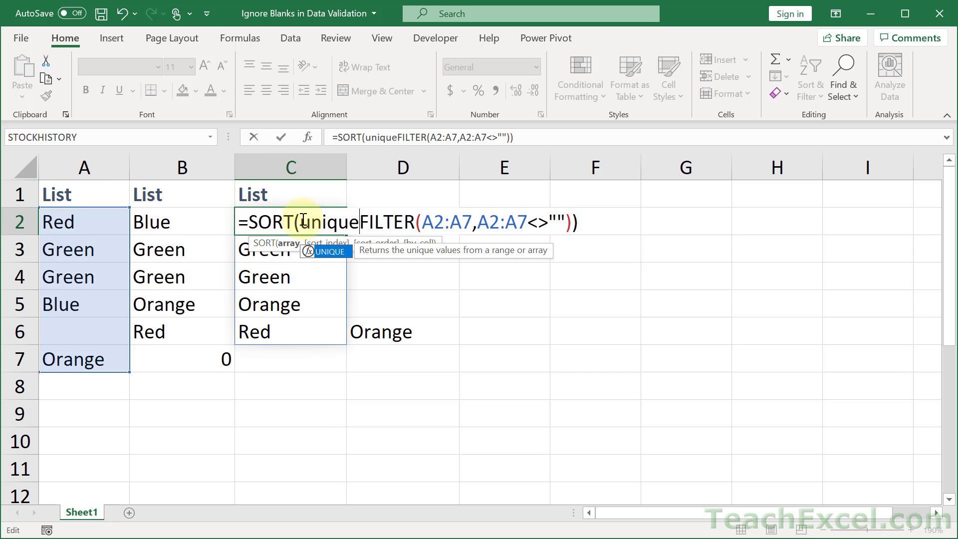
text(()
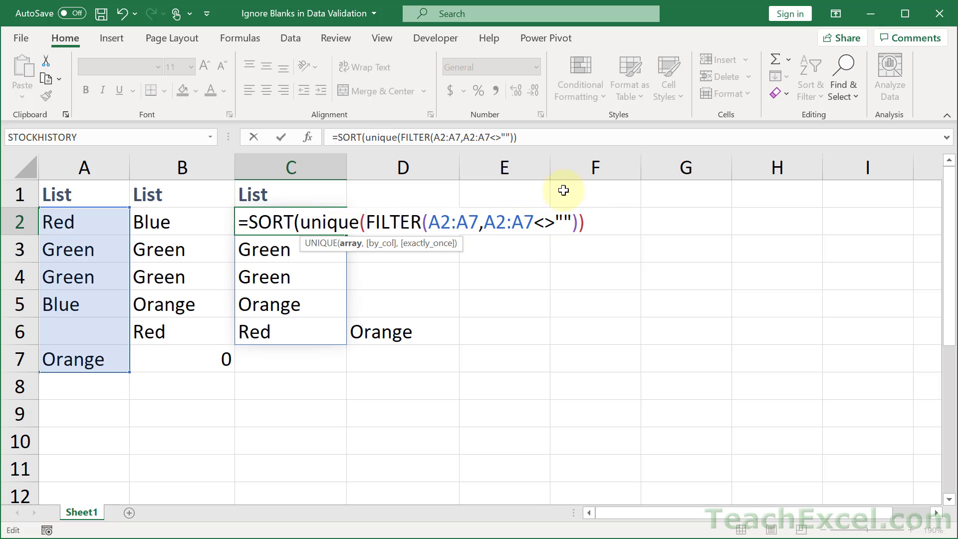
click(580, 222)
text())
key(Return)
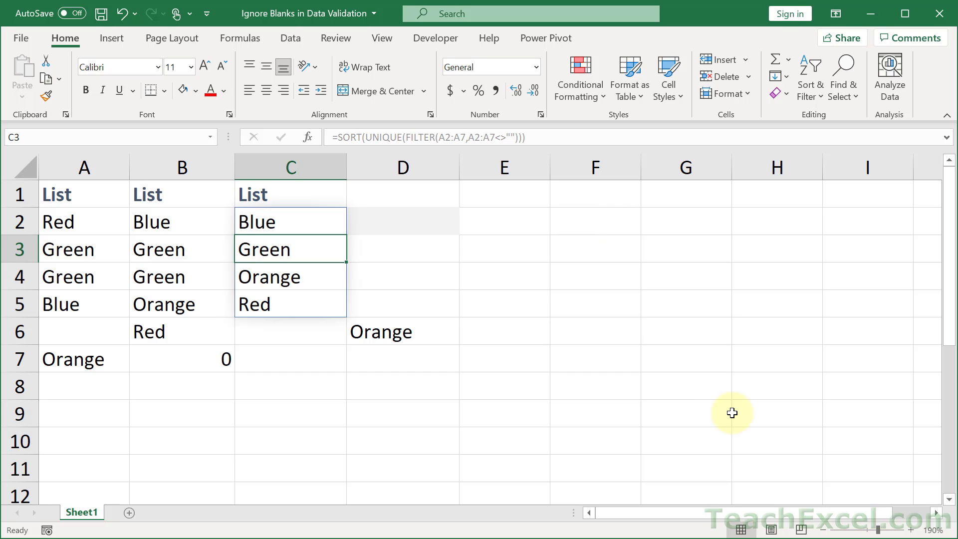
click(277, 224)
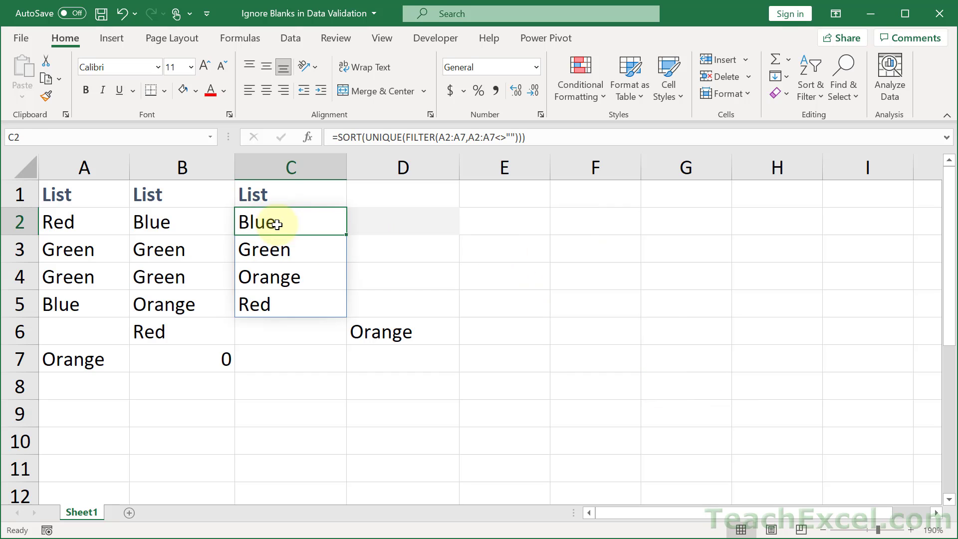
double_click(277, 224)
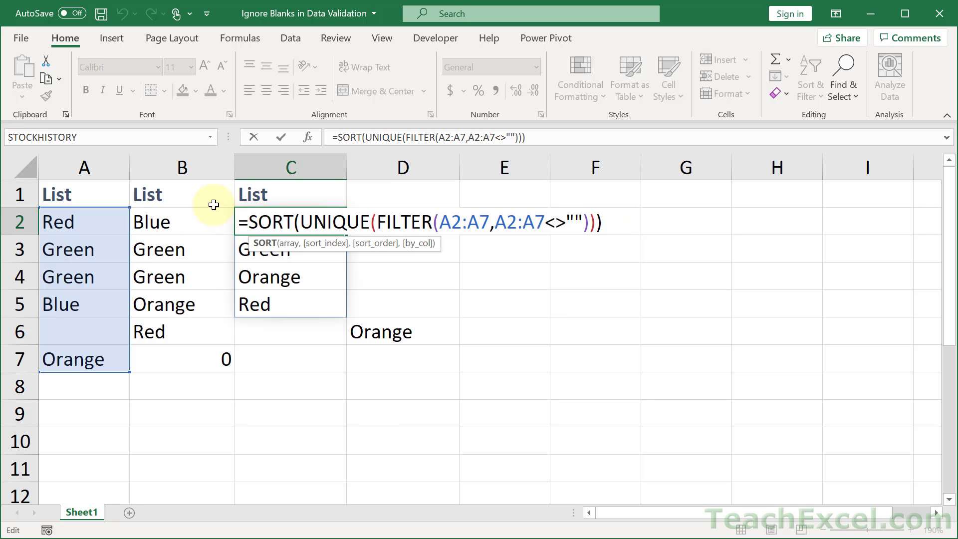
Widen both ranges in C2's formula from A2:A7 to A2:A70.
click(490, 217)
text(0)
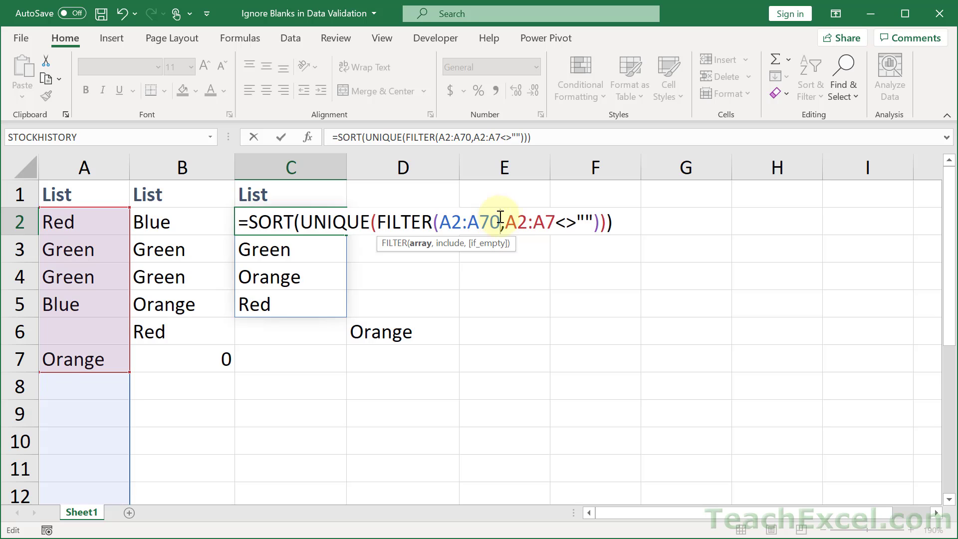
click(554, 219)
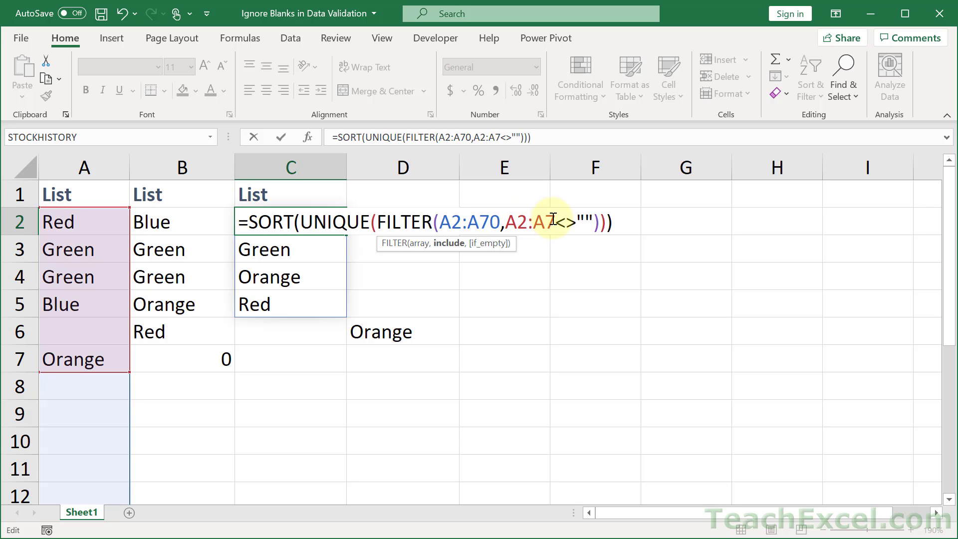
text(0)
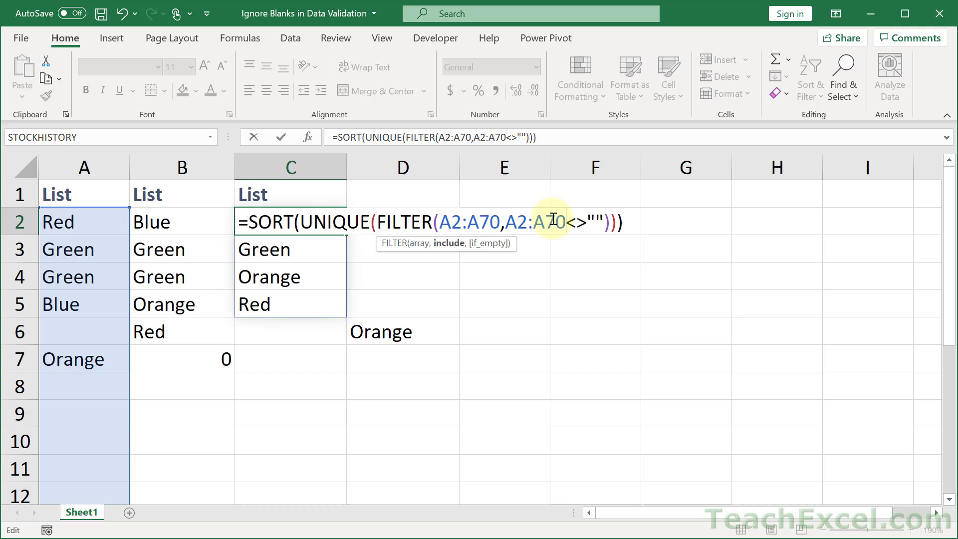
key(Return)
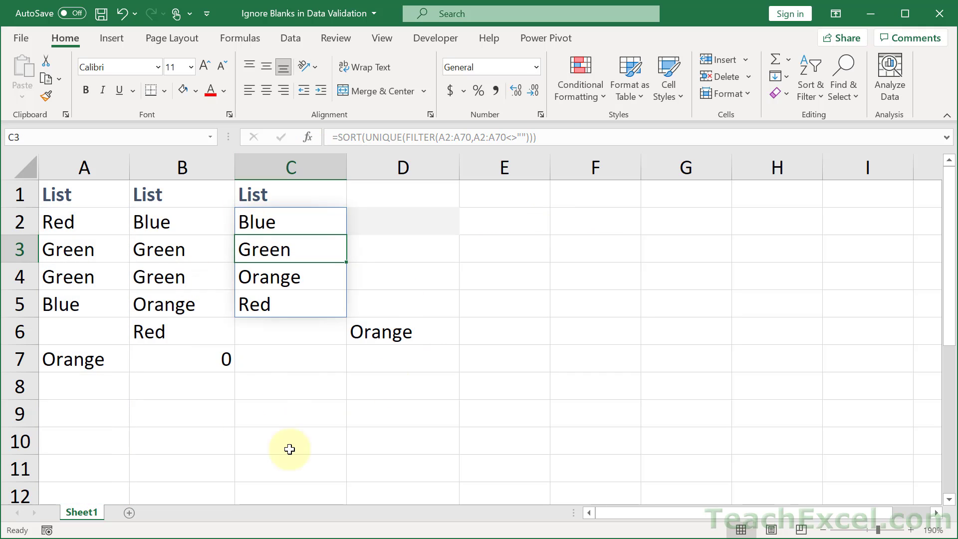
Add Yellow in A8 so column C's sorted list includes it.
click(87, 389)
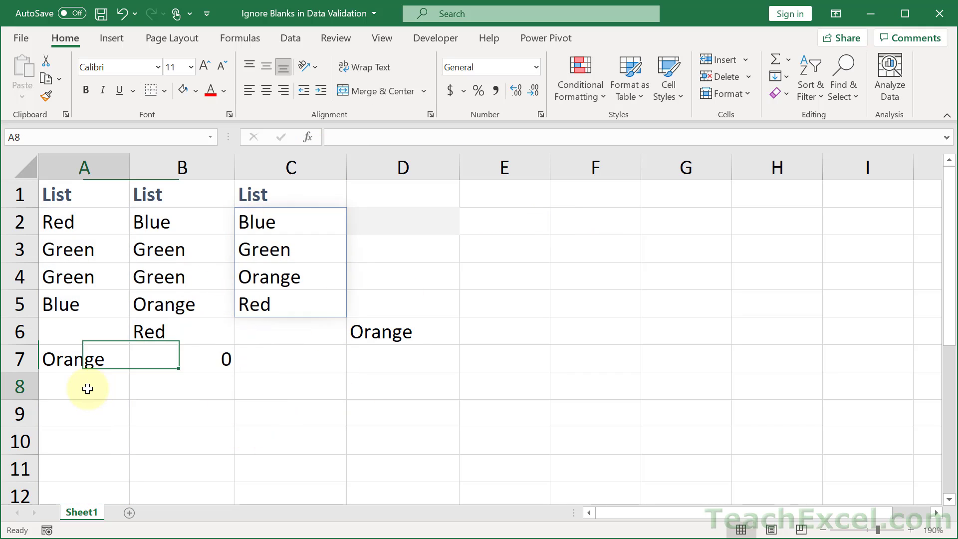
text(Y)
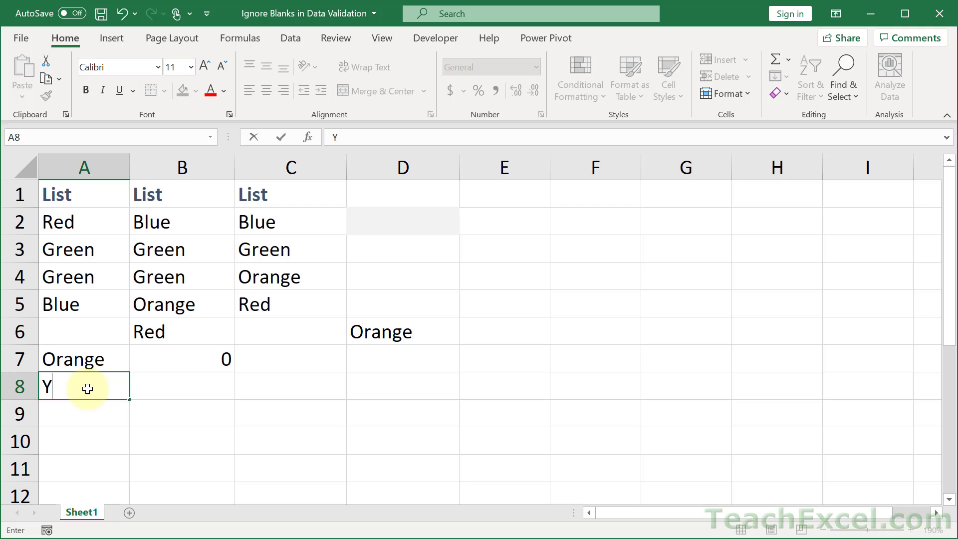
text(ellow)
key(Return)
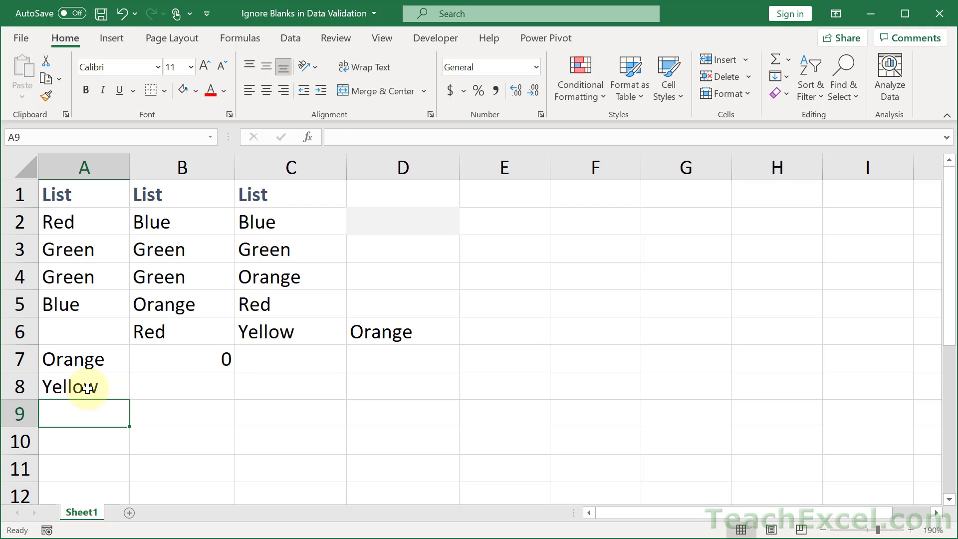
click(381, 336)
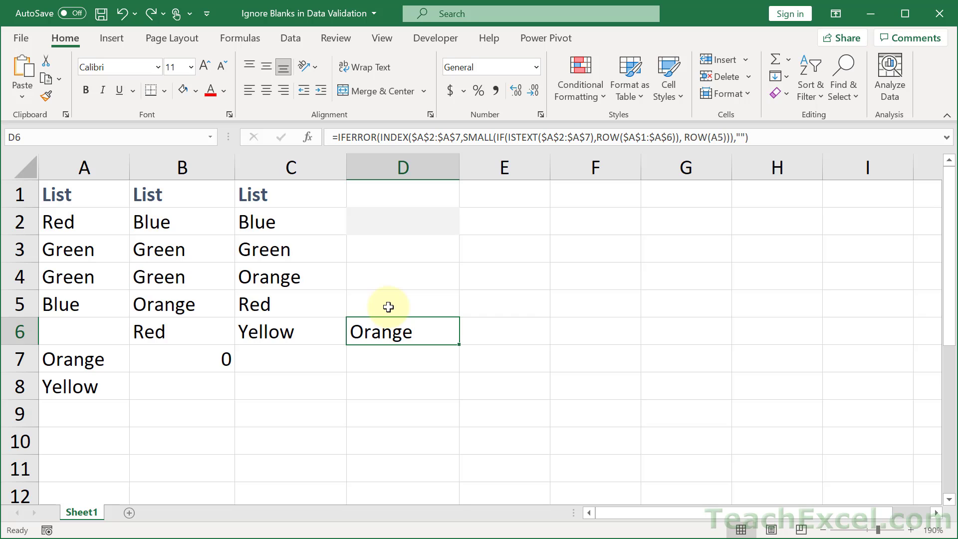
Delete the IFERROR helper formula in D6:D7, leaving column D empty.
key(shift+Down)
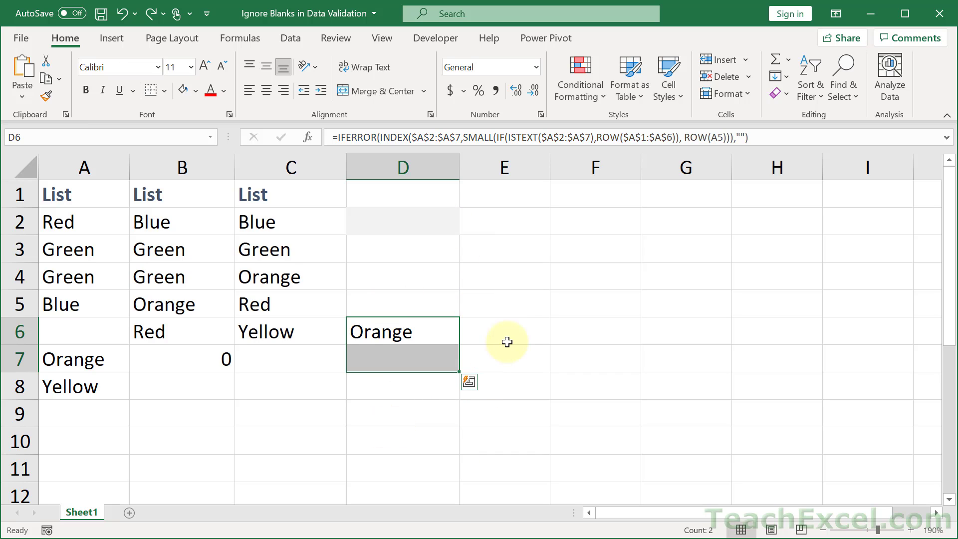
key(Delete)
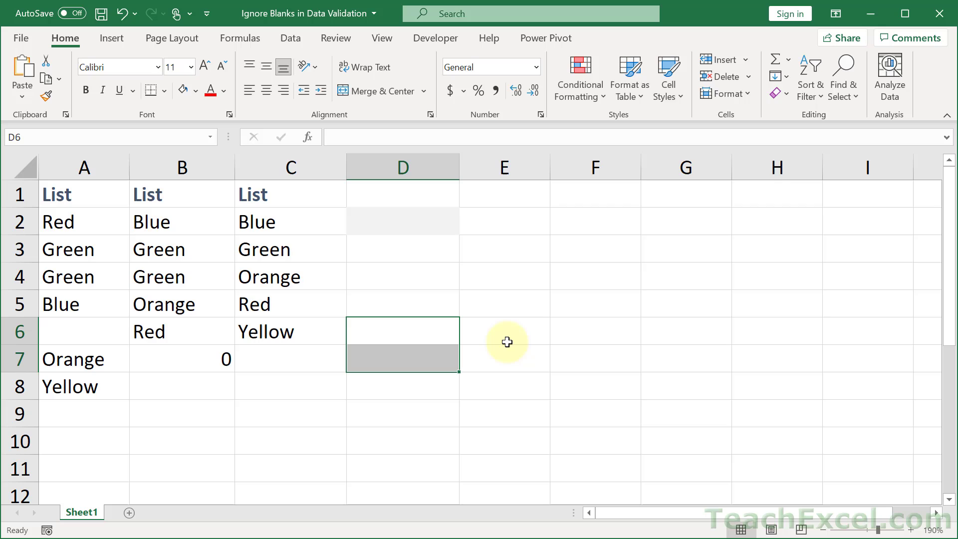
click(401, 334)
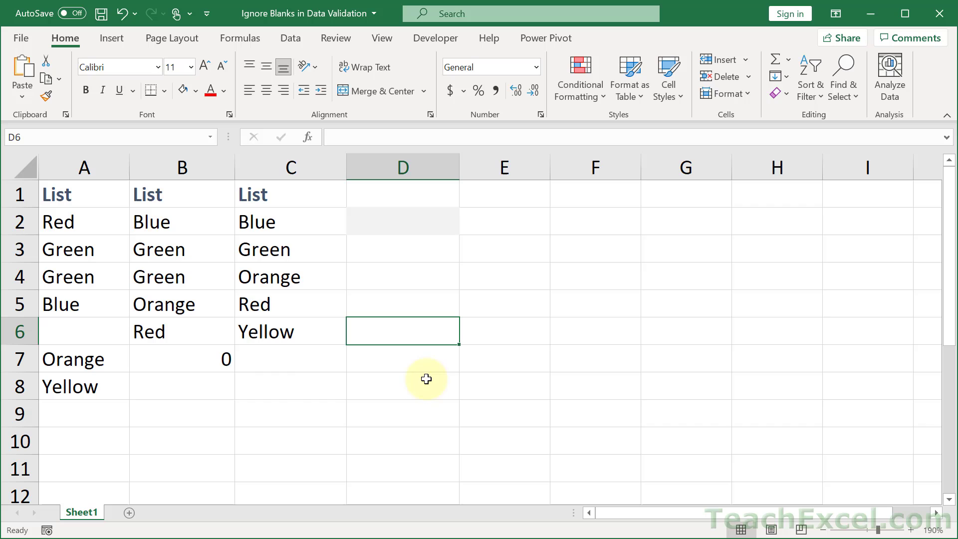
click(280, 387)
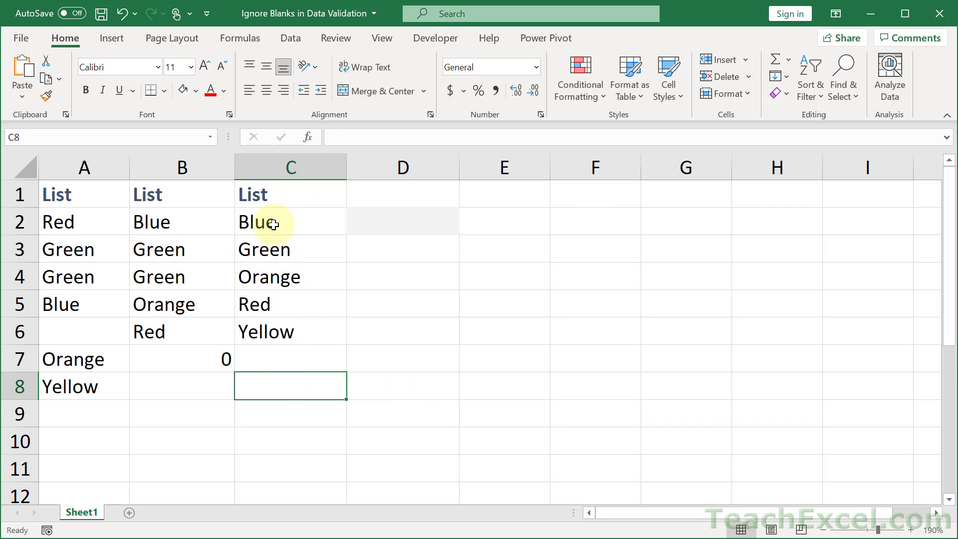
Check the spilled values in column C and give E2 a light grey fill.
click(260, 220)
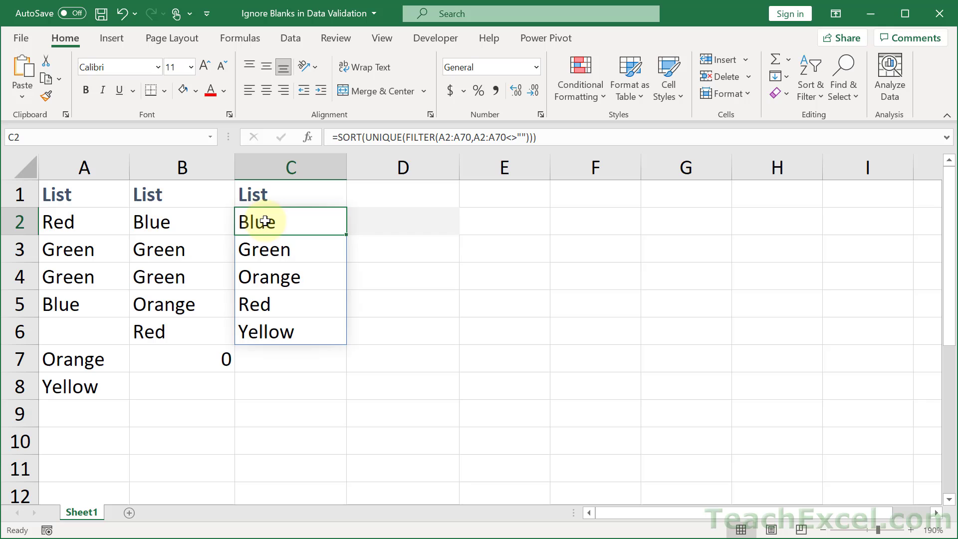
click(310, 250)
click(302, 276)
click(303, 302)
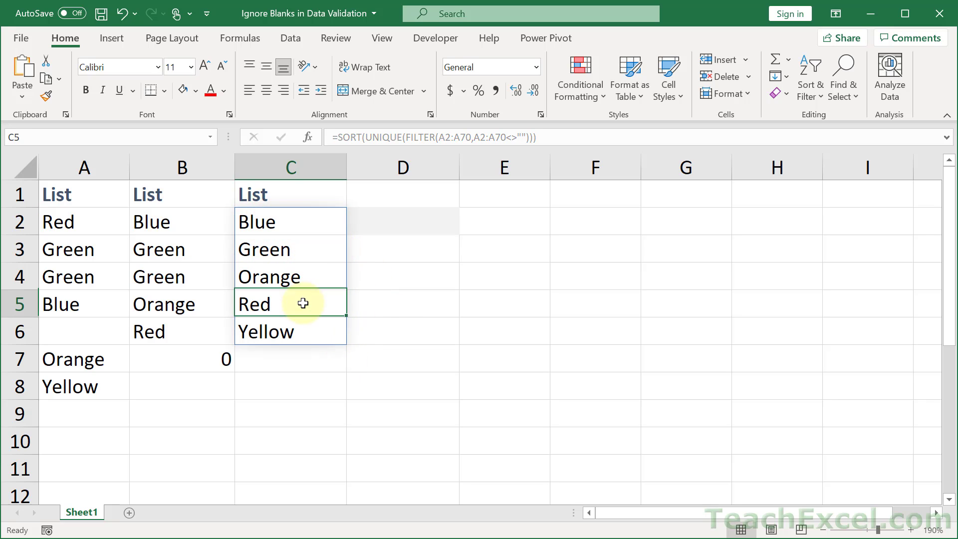
click(308, 328)
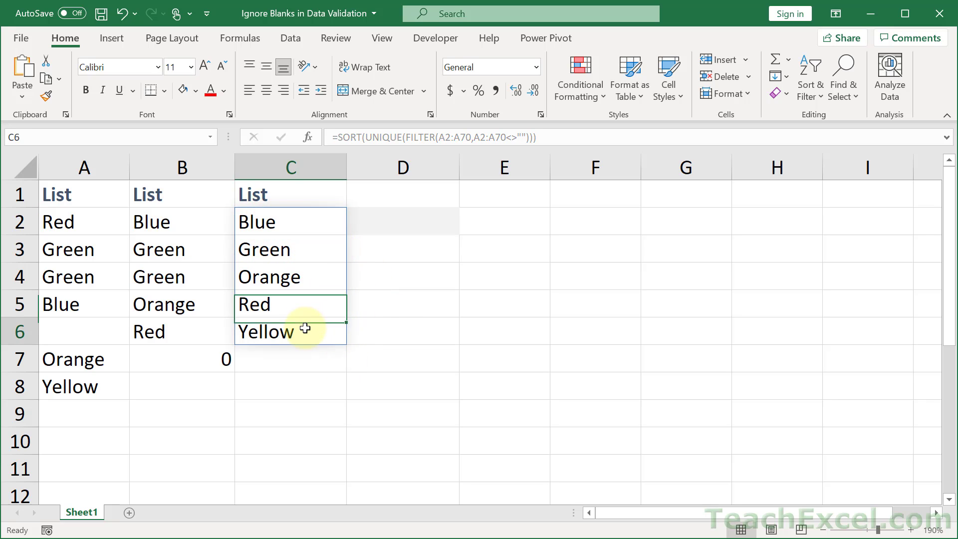
click(507, 224)
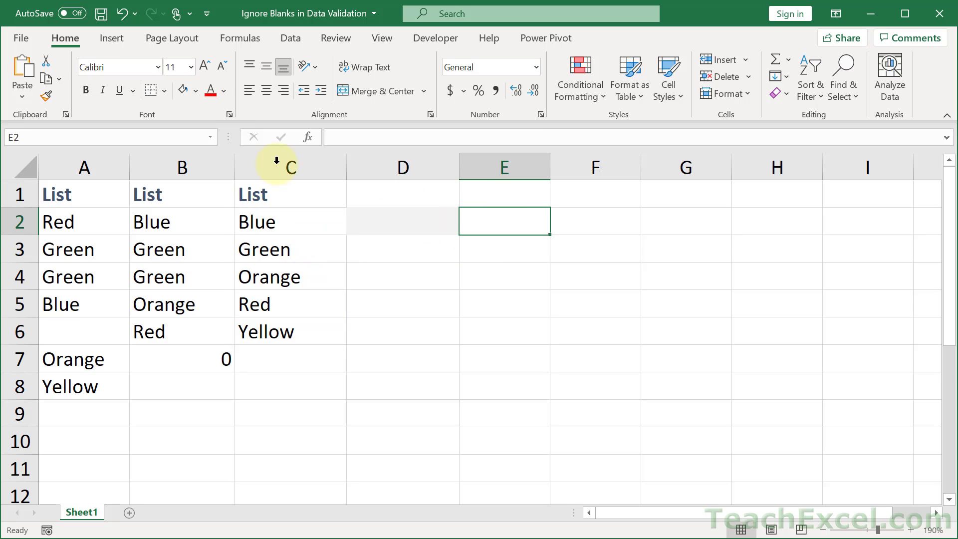
click(183, 91)
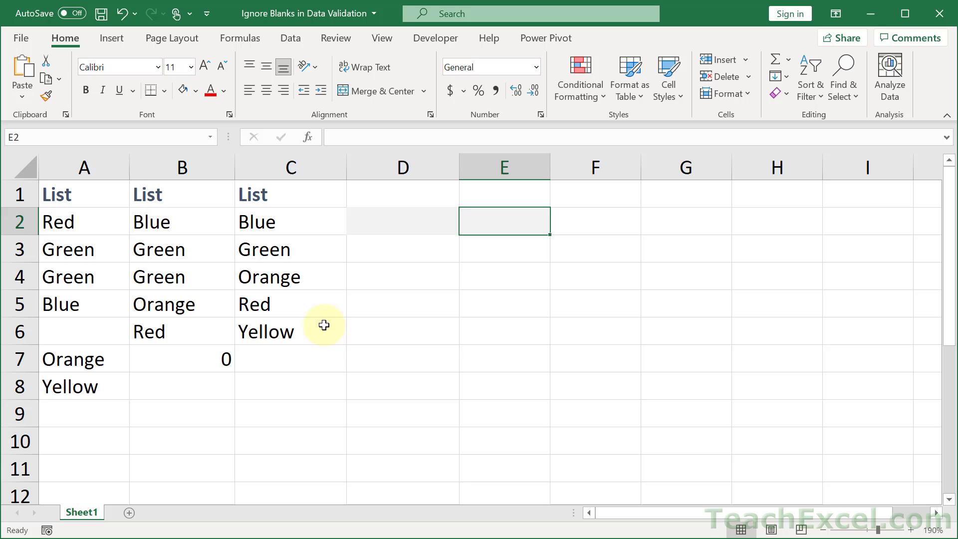
Set E2's data validation to a List with source =$C$2#.
key(alt+a)
key(v)
key(v)
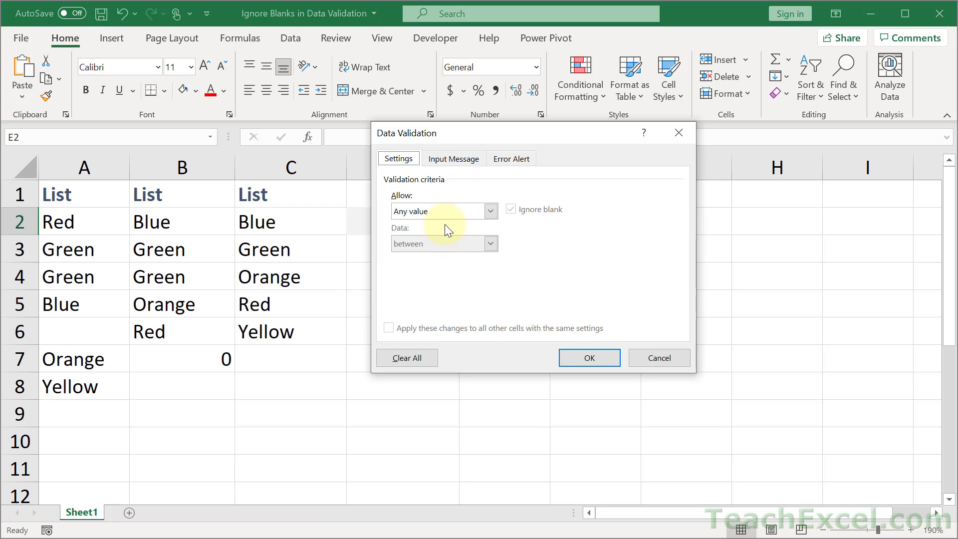
click(439, 211)
click(399, 260)
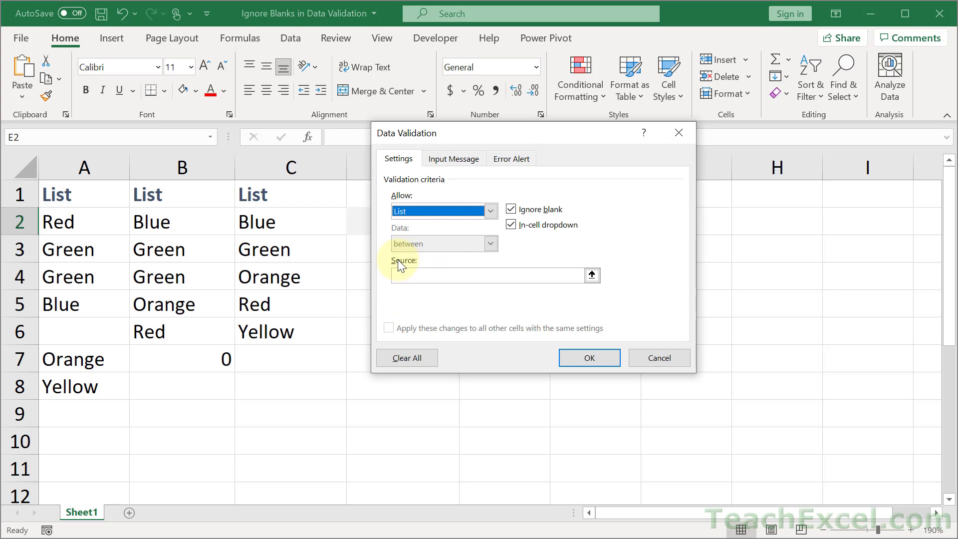
click(410, 282)
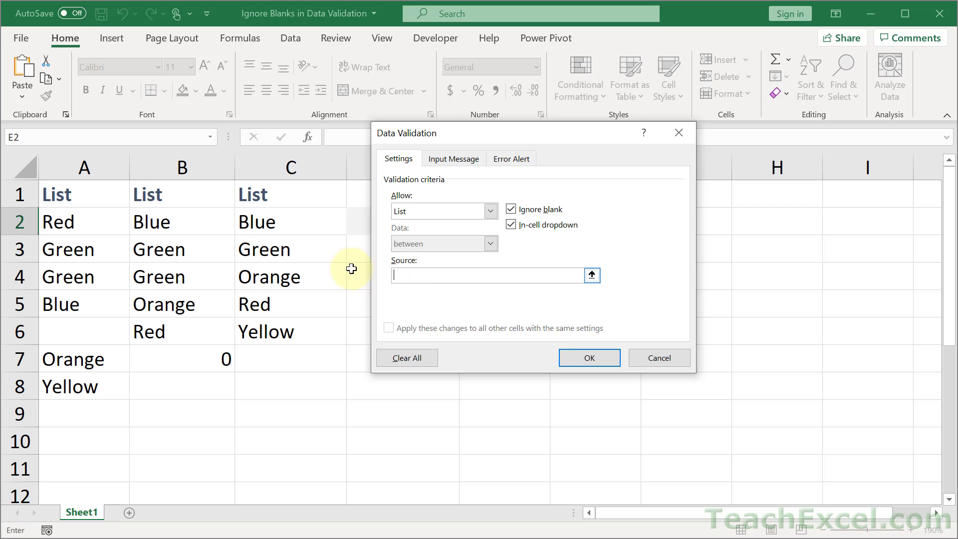
click(281, 221)
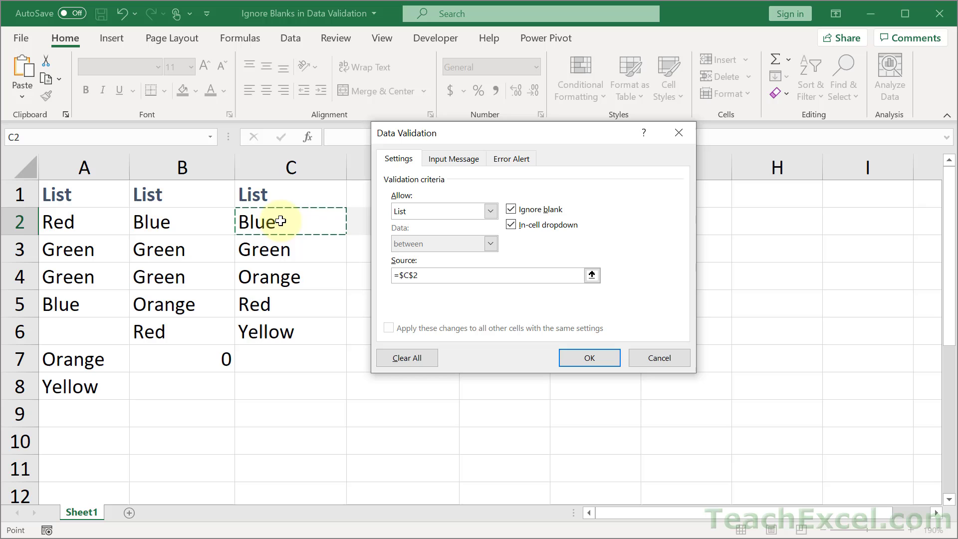
text(#)
Apply the list validation to E2 and check its drop-down items.
click(599, 356)
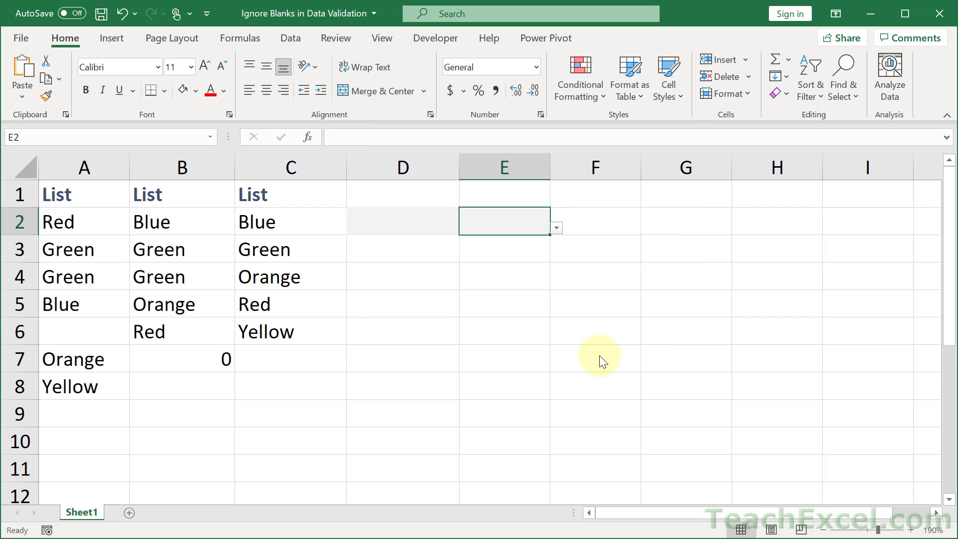
click(556, 228)
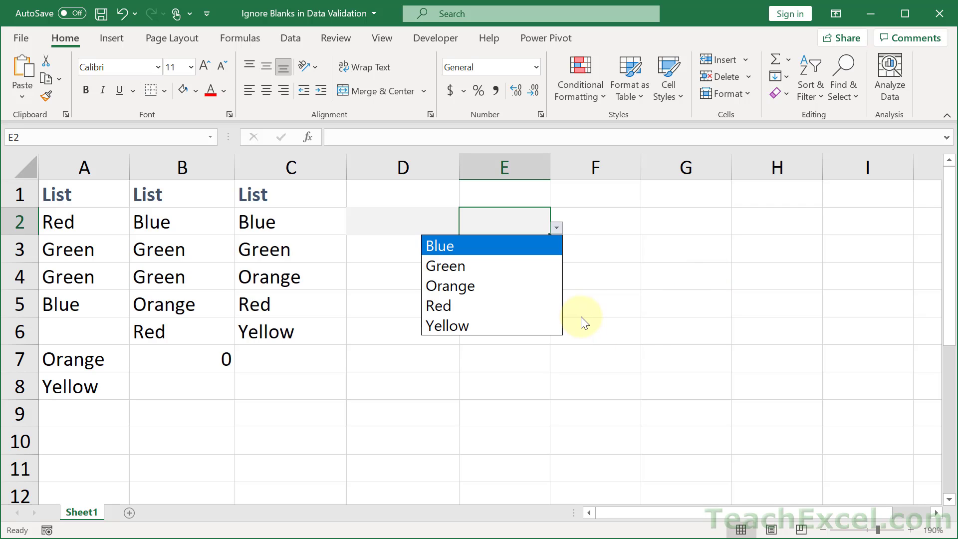
click(73, 387)
Delete Yellow from A8 and confirm E2's drop-down shows only Blue, Green, Orange, Red.
click(73, 387)
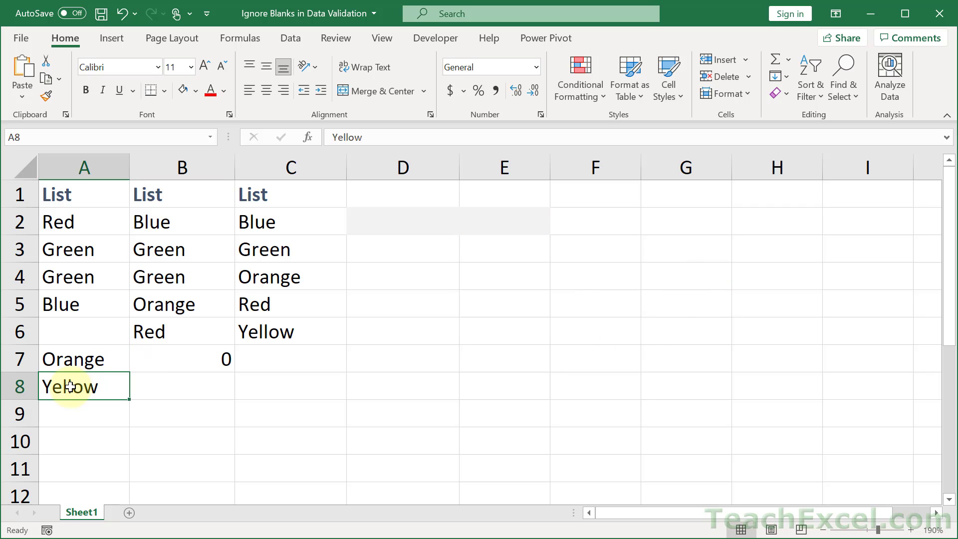
key(Delete)
click(500, 220)
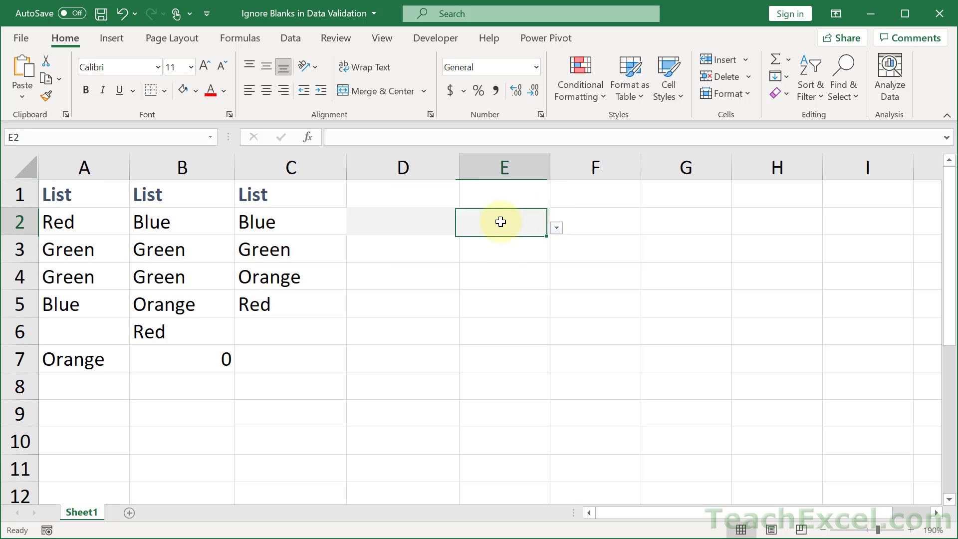
click(555, 229)
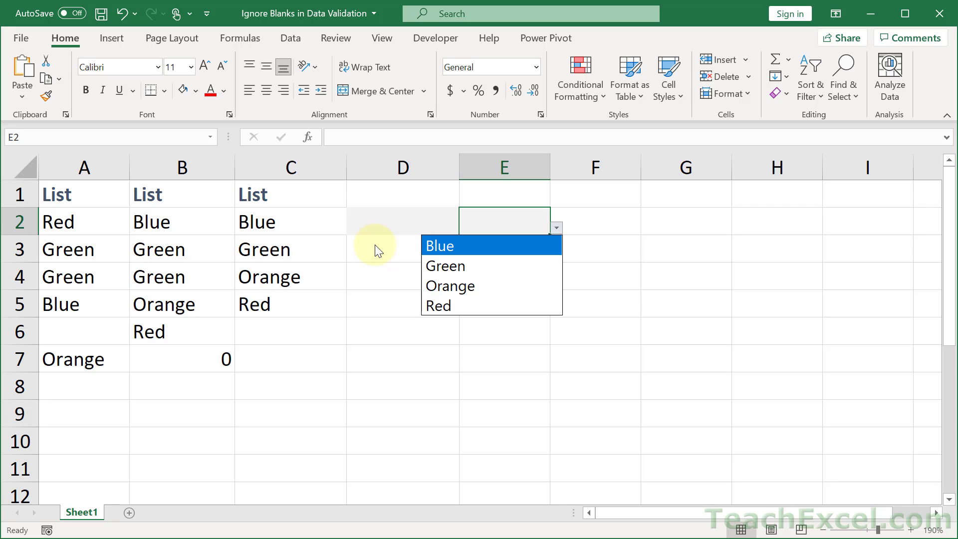
key(Escape)
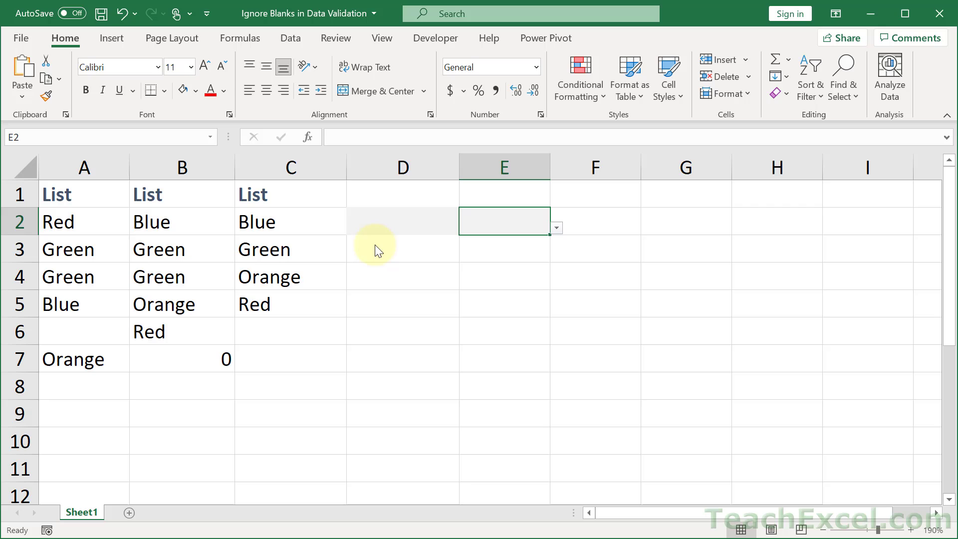
Clear the results in B2:C7 and delete the duplicate Green from A4.
drag(193, 223, 309, 367)
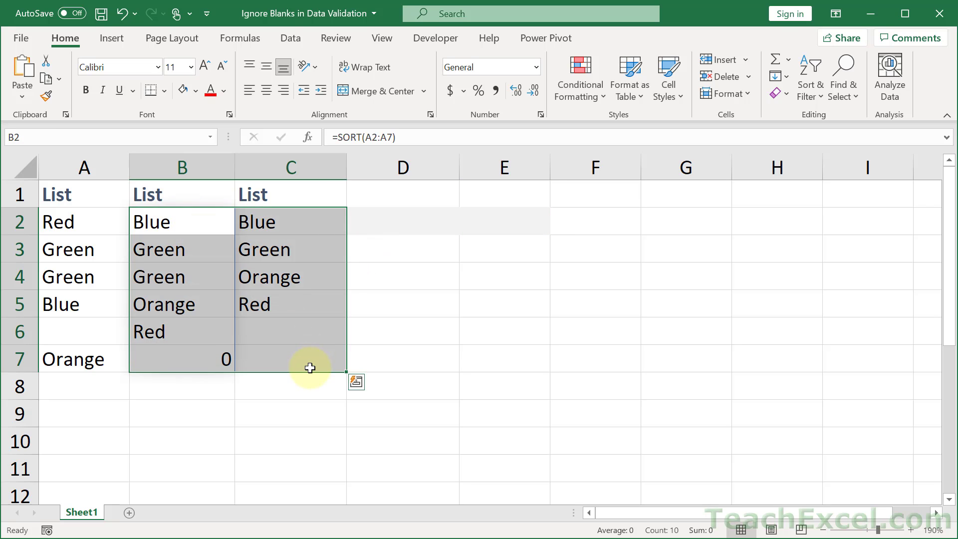
key(Delete)
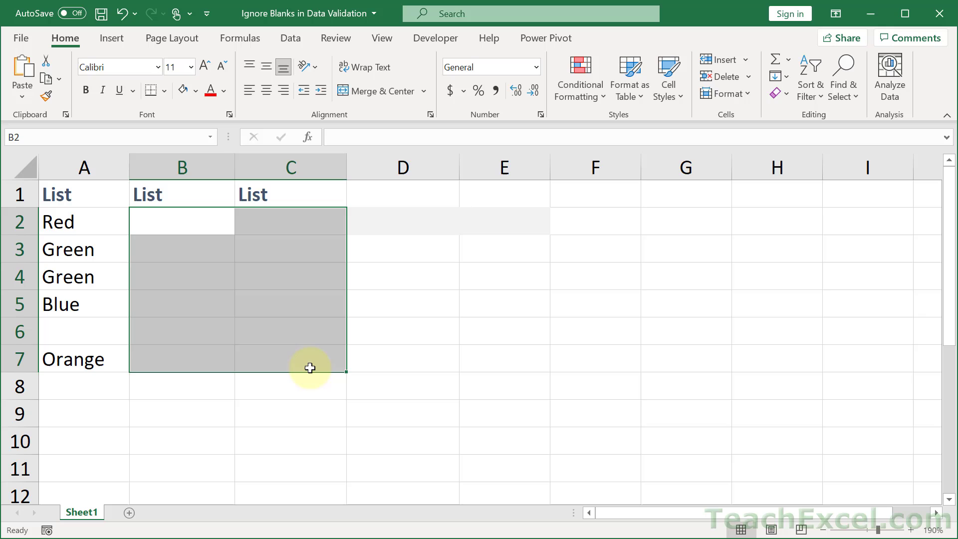
click(186, 222)
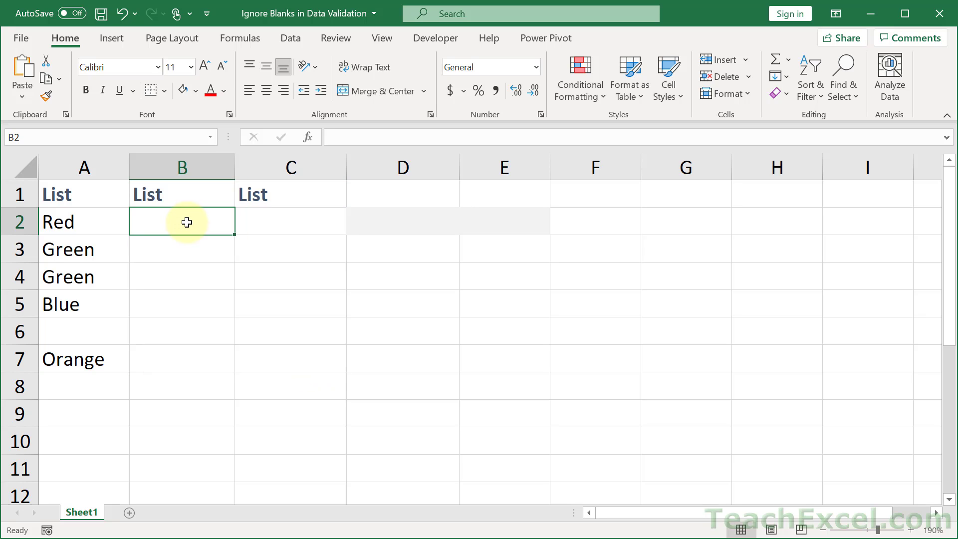
click(85, 277)
key(Delete)
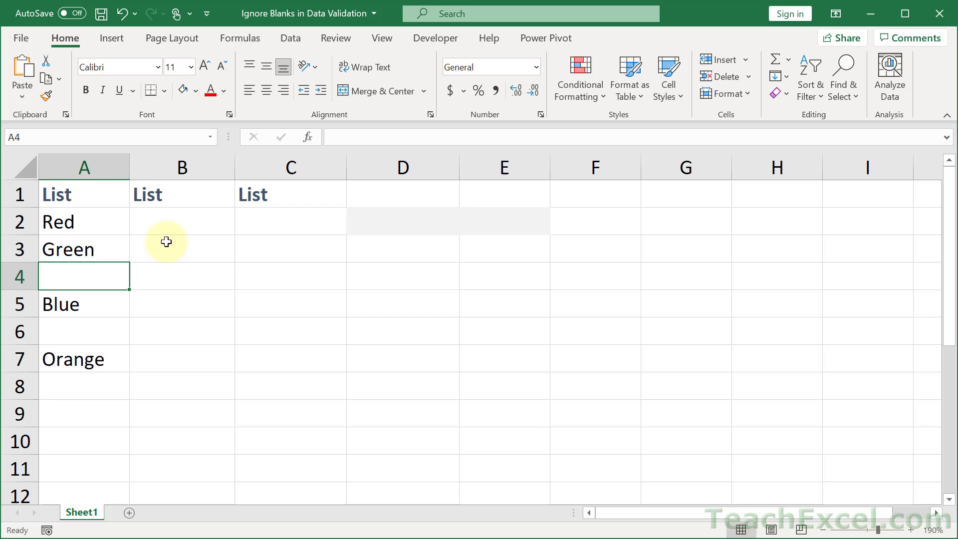
click(175, 222)
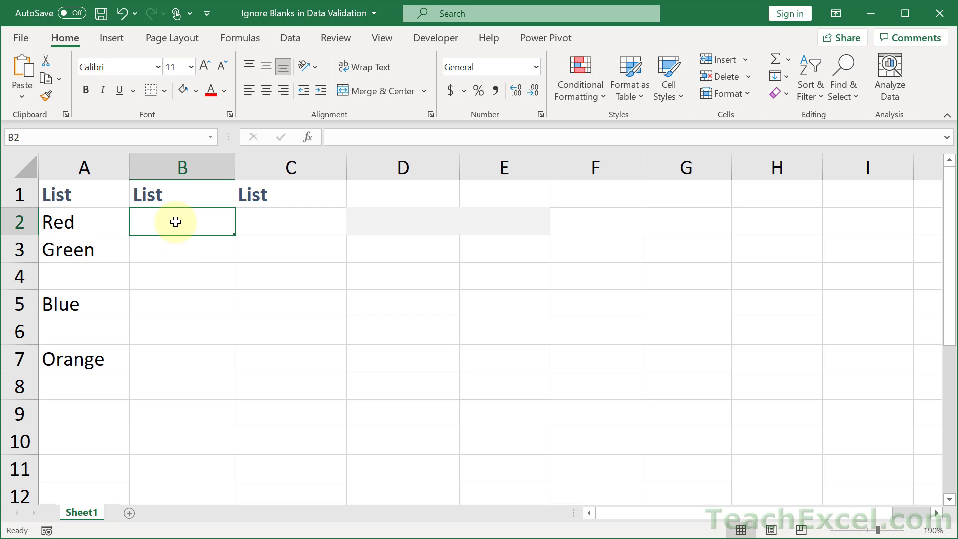
double_click(175, 222)
Paste the IFERROR/INDEX/SMALL formula into B2 and fill it down to B7.
key(ctrl+v)
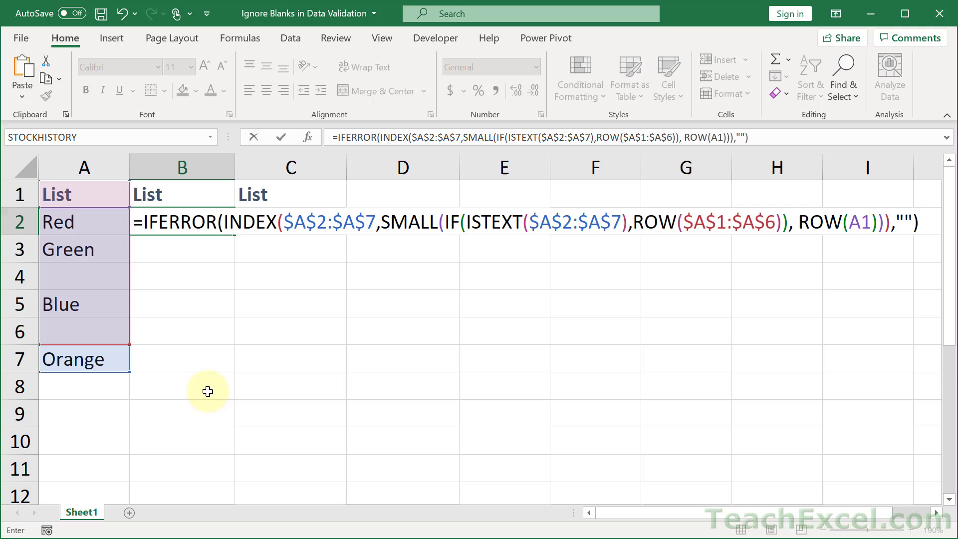
key(Return)
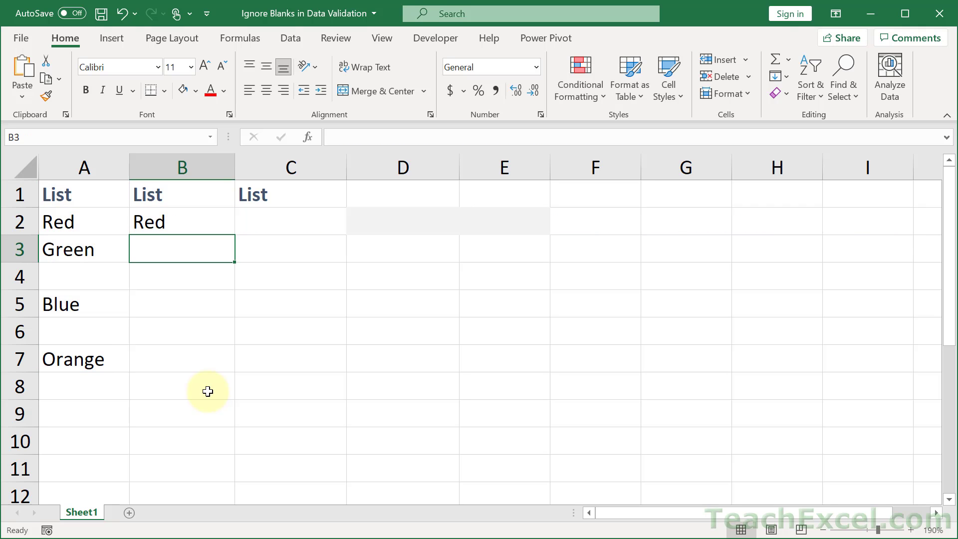
click(196, 216)
drag(234, 231, 229, 366)
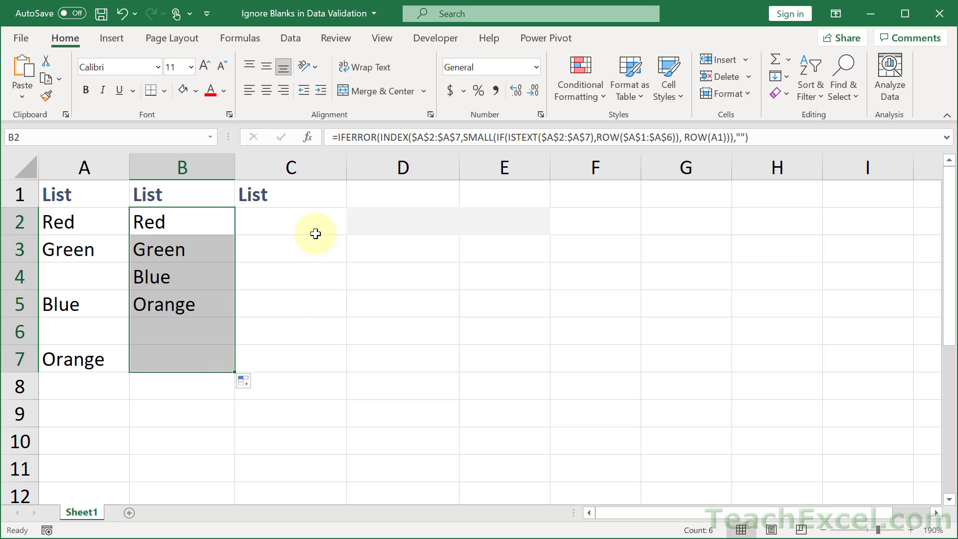
click(367, 248)
Give D3 a List validation sourced from B2:B5 and confirm it offers Red, Green, Blue, Orange.
key(alt+a)
key(v)
key(v)
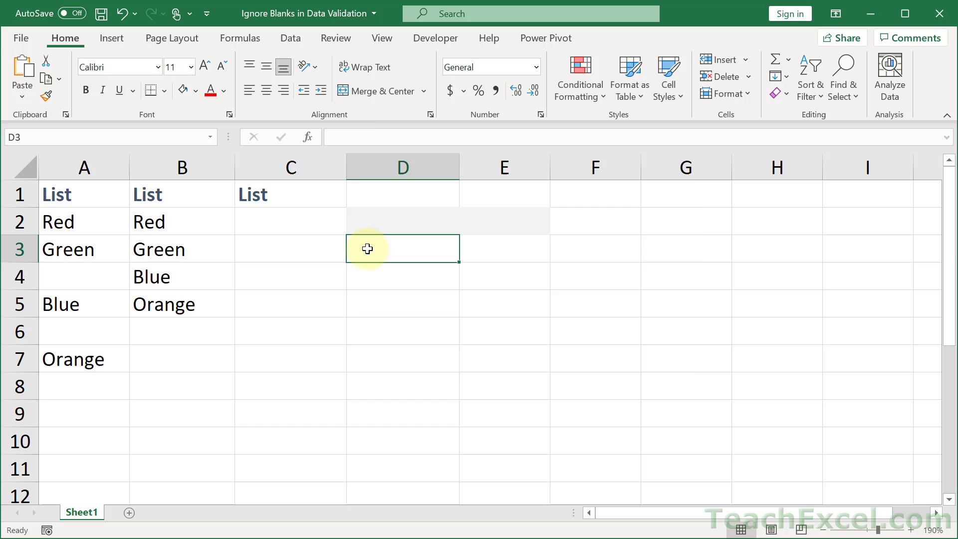
click(411, 210)
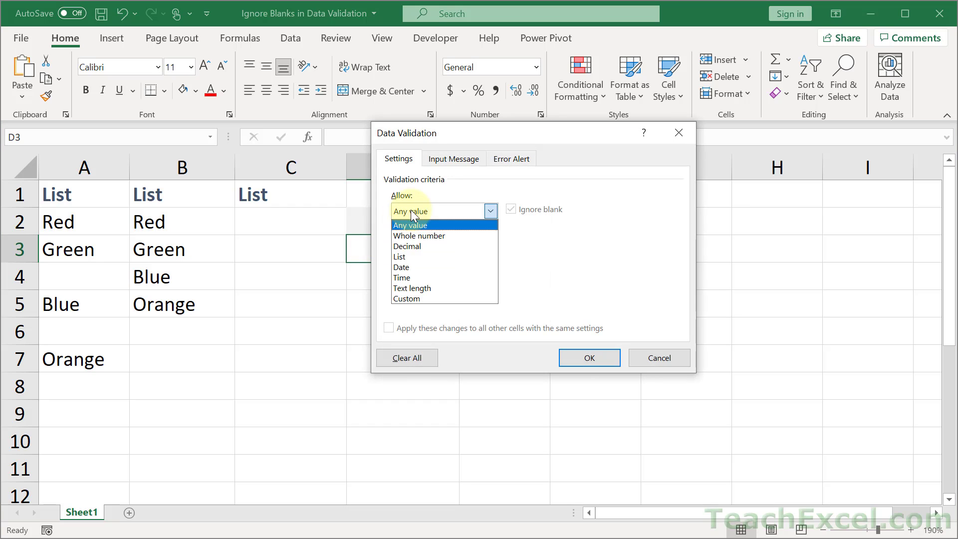
click(403, 258)
click(402, 273)
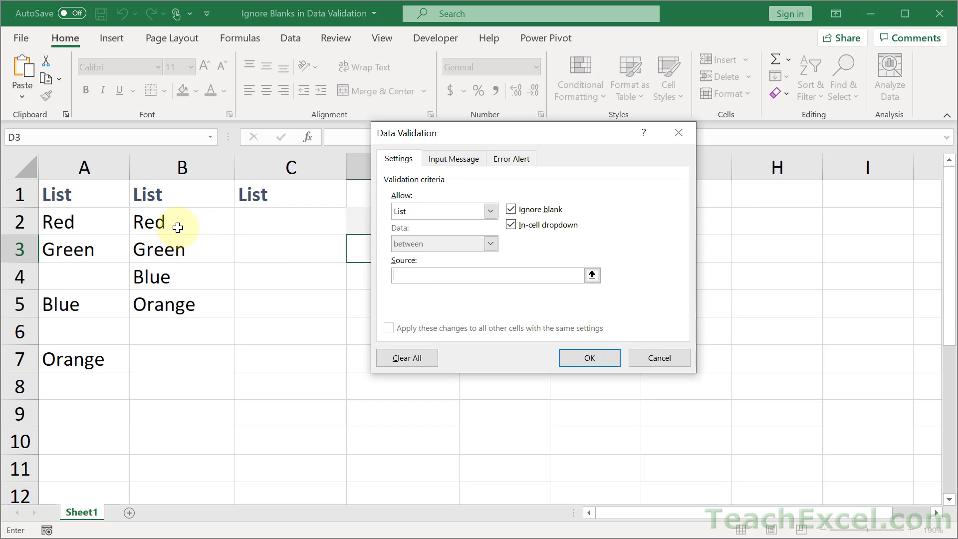
drag(182, 224, 182, 305)
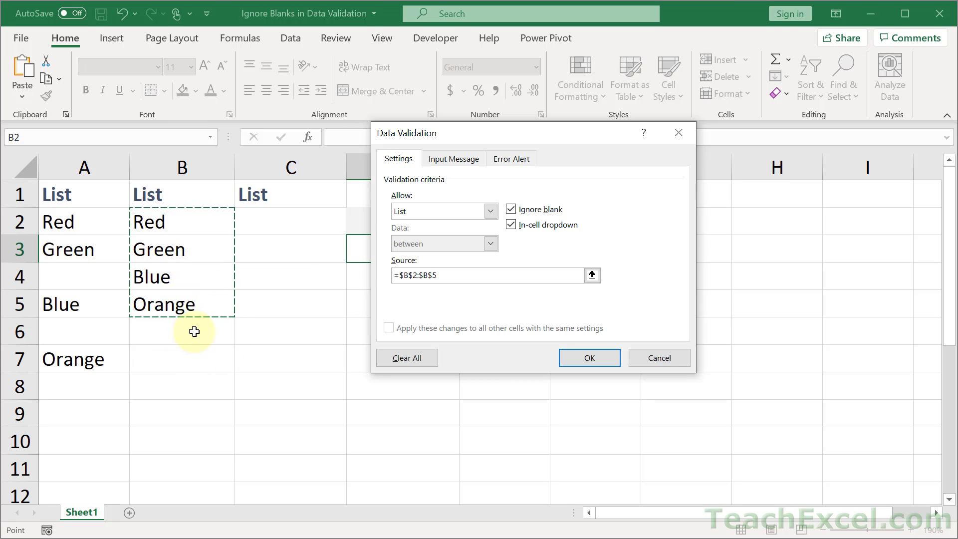
click(573, 356)
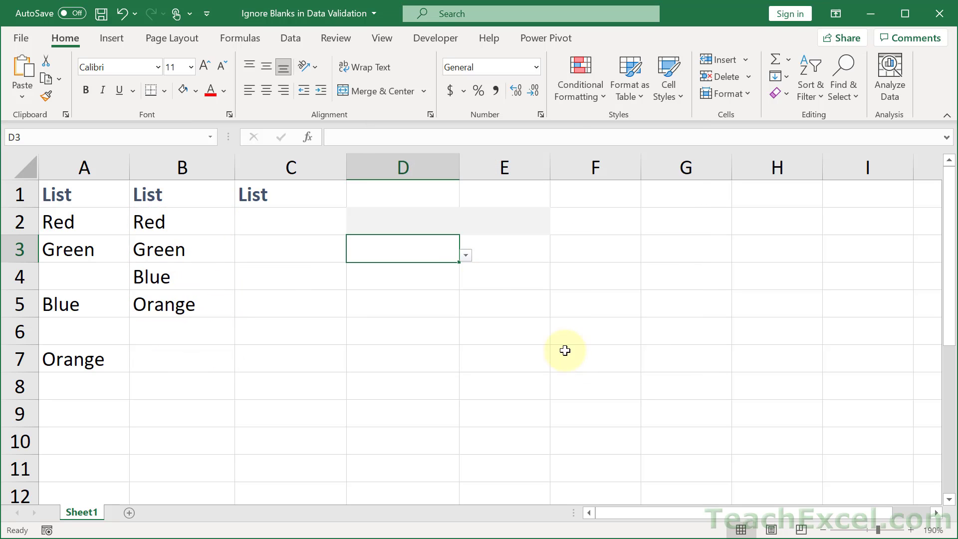
click(466, 254)
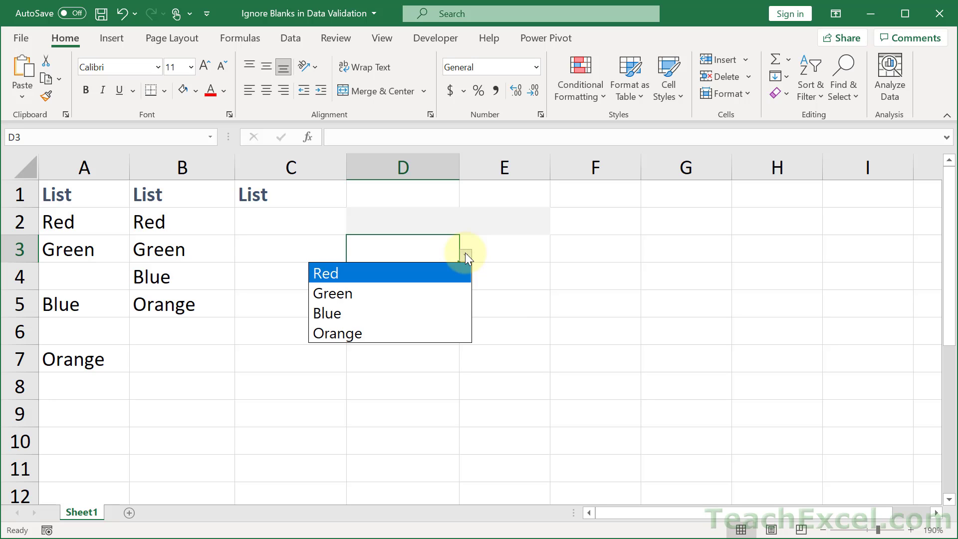
click(464, 253)
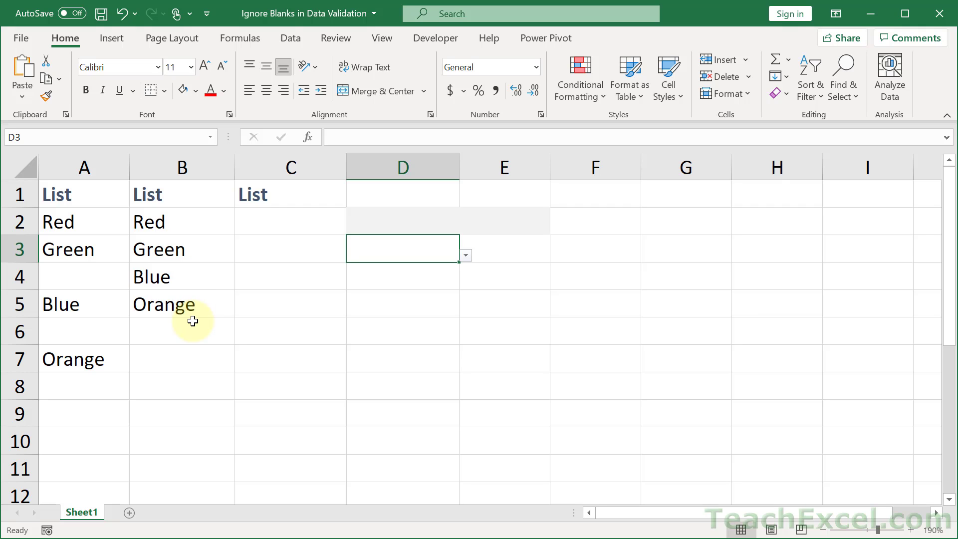
click(173, 221)
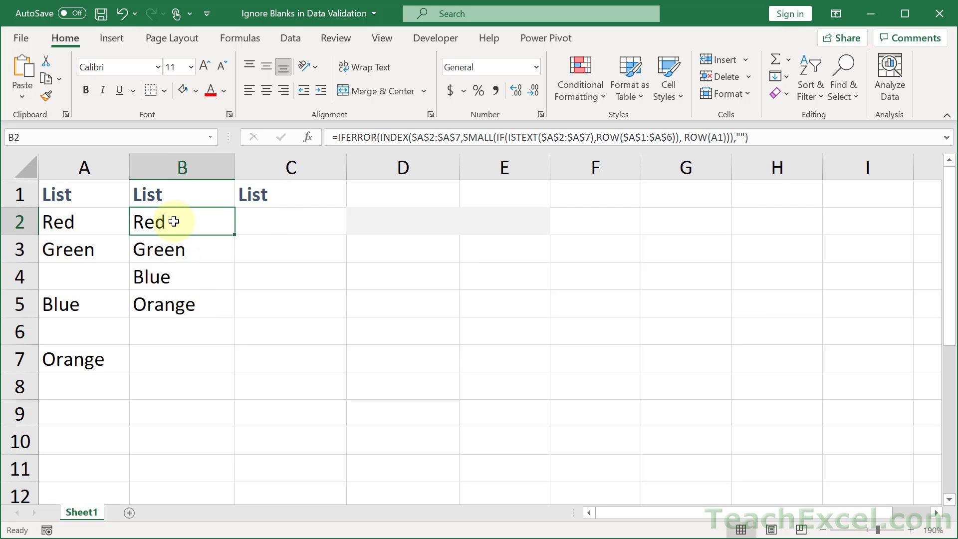
double_click(174, 220)
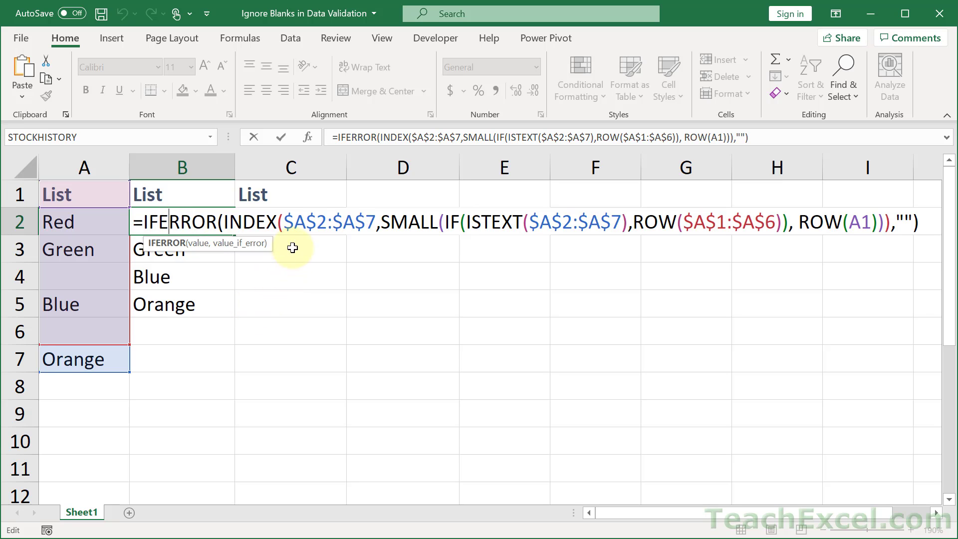
drag(286, 222, 379, 222)
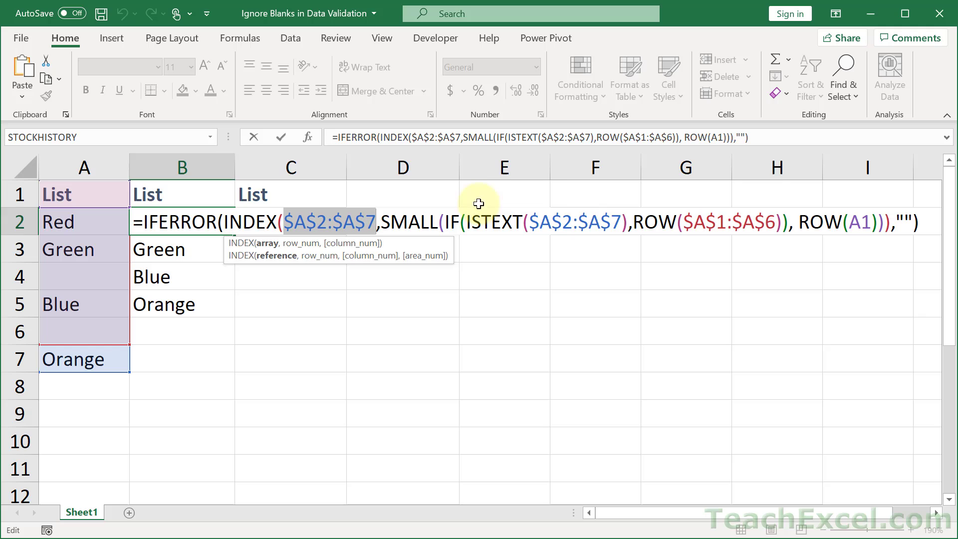
drag(528, 220, 622, 220)
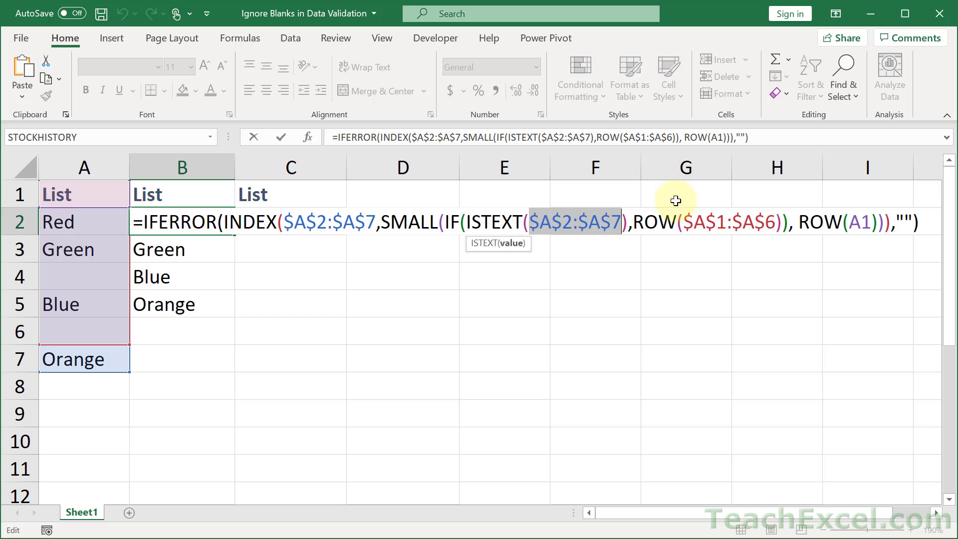
drag(680, 222, 776, 223)
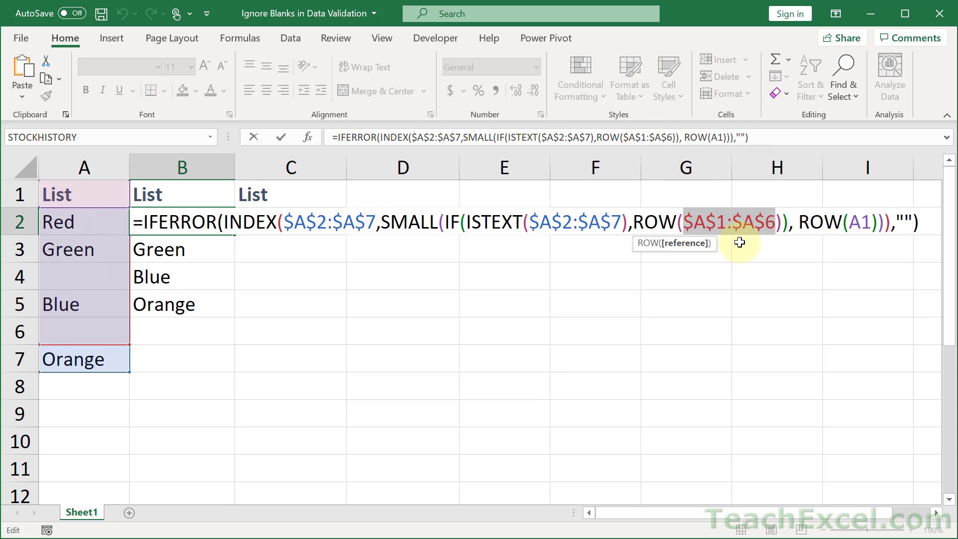
click(693, 222)
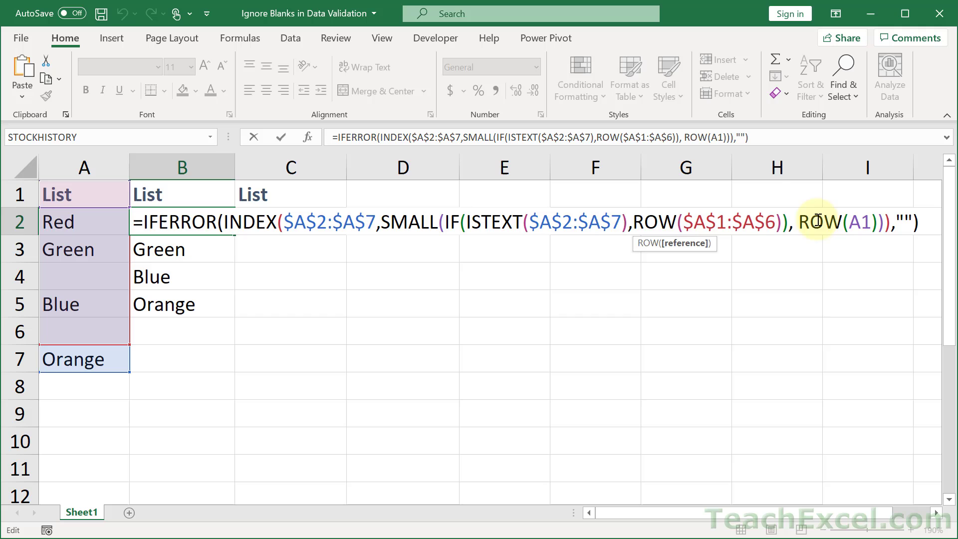
Confirm B3 and B4 use ROW(A2) and ROW(A3), leaving both formulas unchanged, then show the Data ribbon.
key(ctrl+Return)
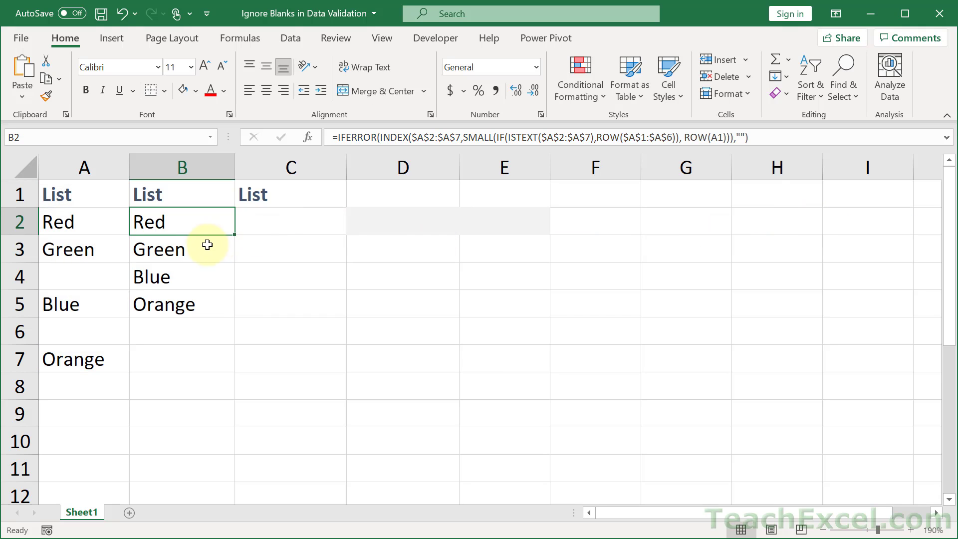
double_click(198, 245)
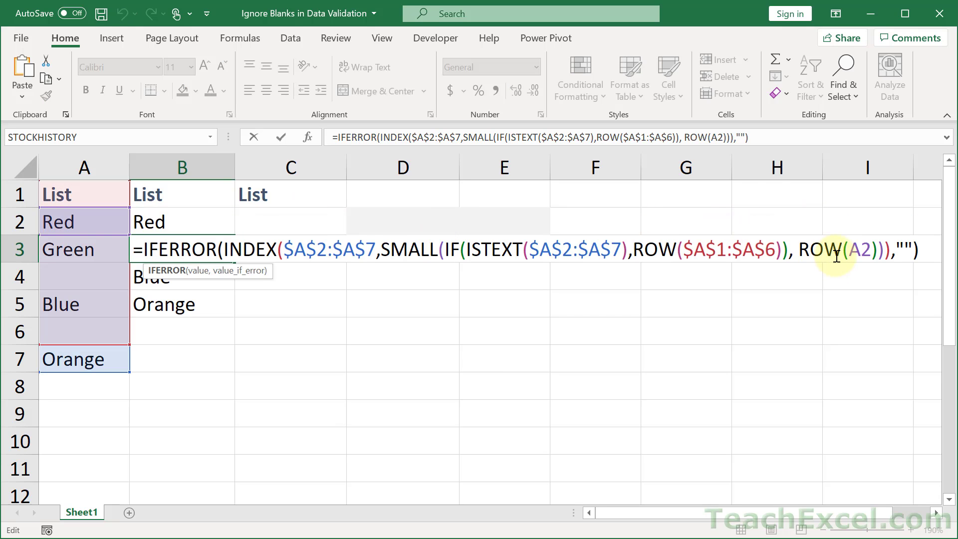
key(ctrl+Return)
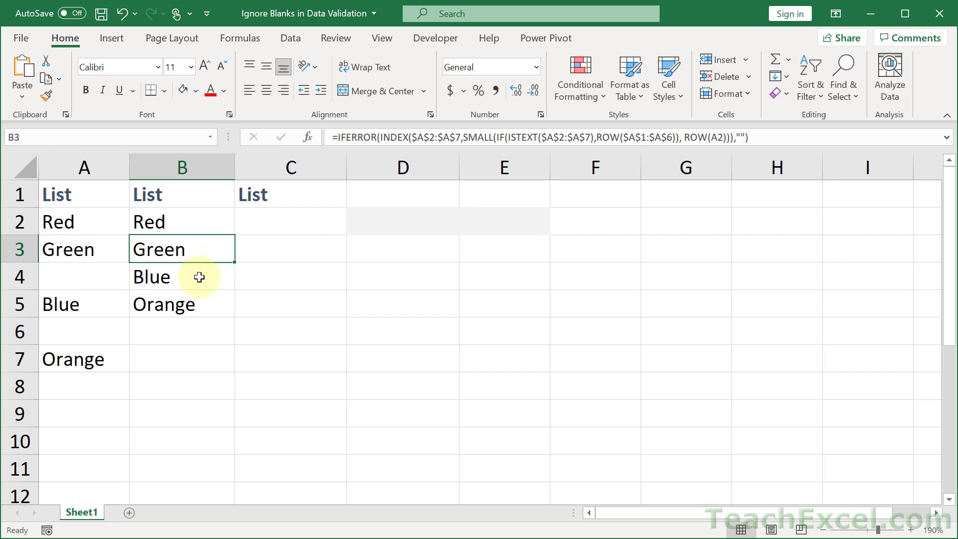
double_click(197, 275)
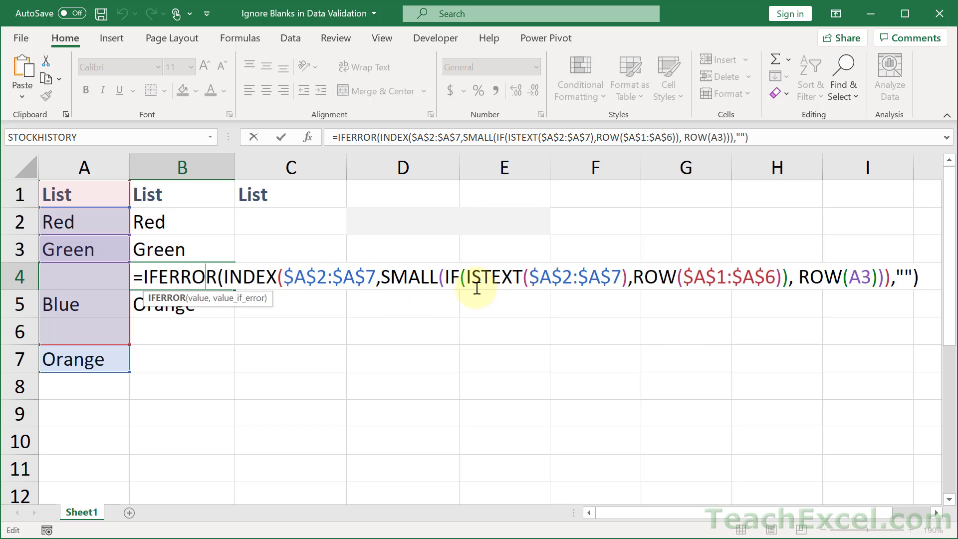
key(ctrl+Return)
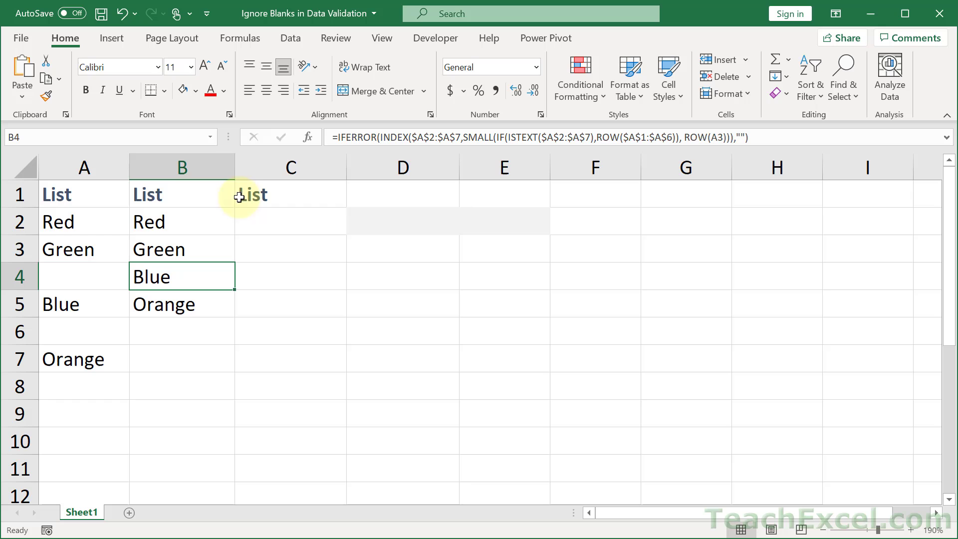
click(294, 36)
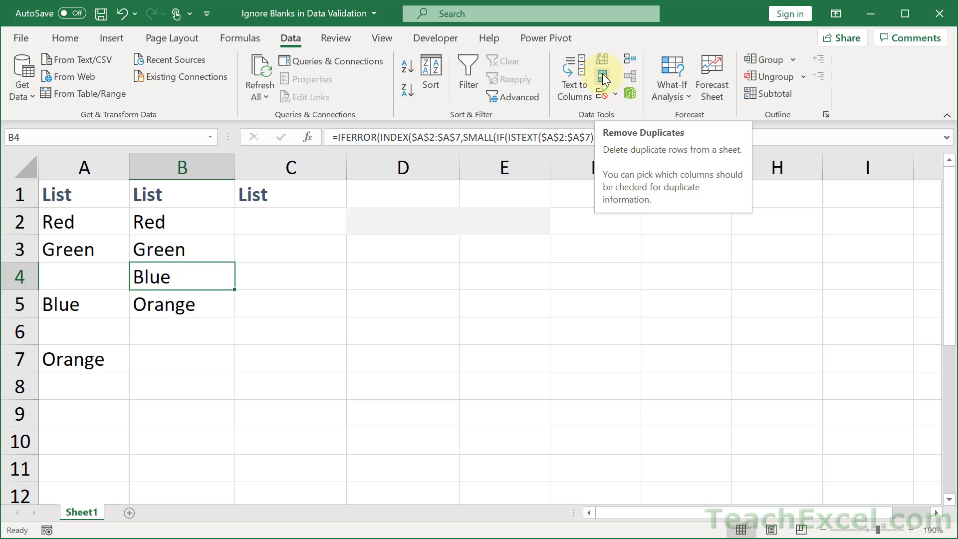
Put B2's IFERROR/INDEX/SMALL formula with ROW(A1) back into edit mode.
click(172, 226)
double_click(171, 228)
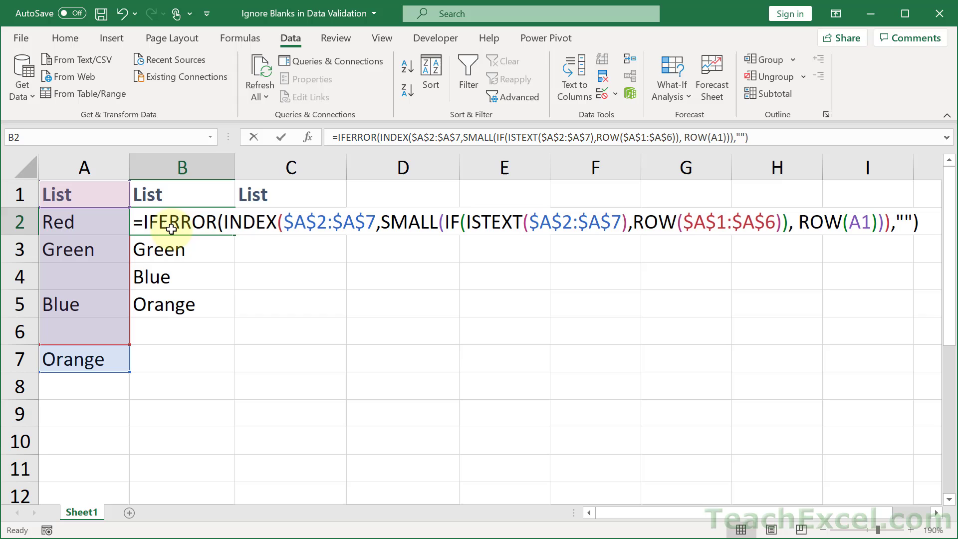